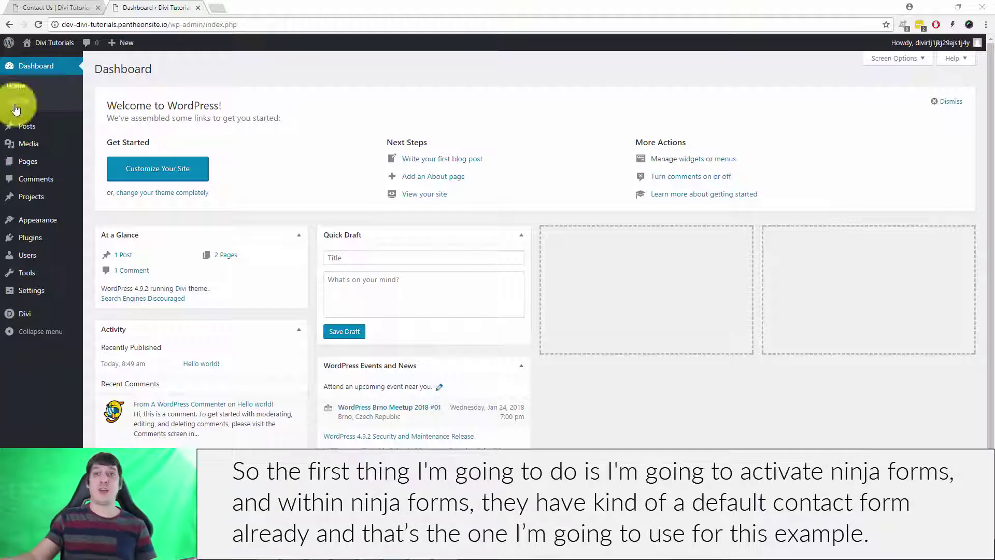
Activate the Ninja Forms plugin and open the Ninja Forms list of forms
{"action": "left_click", "coordinate": [30, 237]}
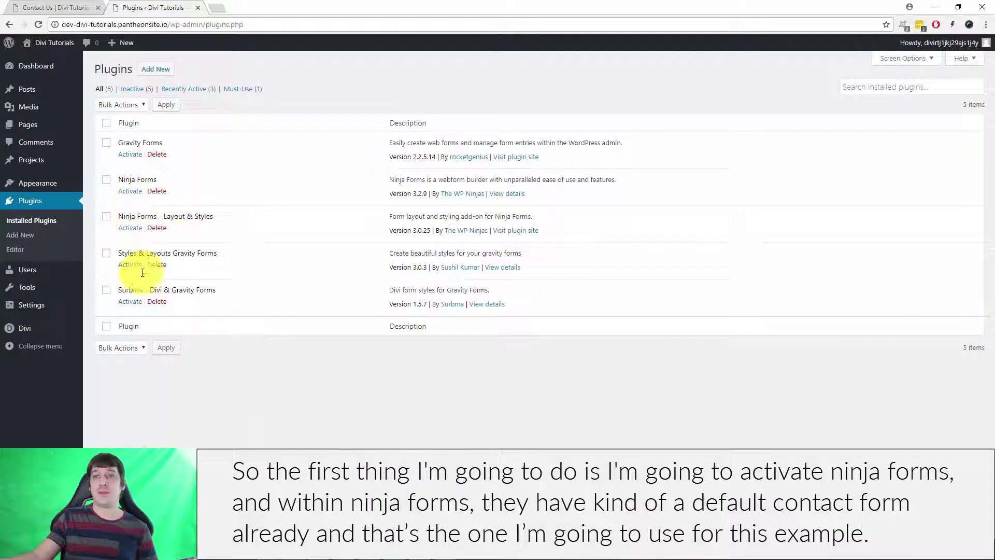
{"action": "left_click", "coordinate": [130, 191]}
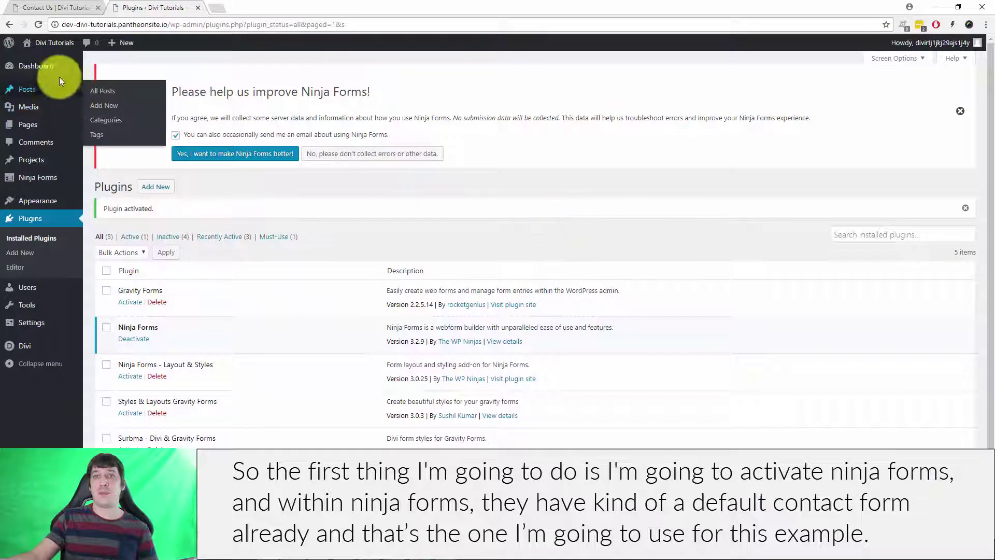
{"action": "left_click", "coordinate": [40, 64]}
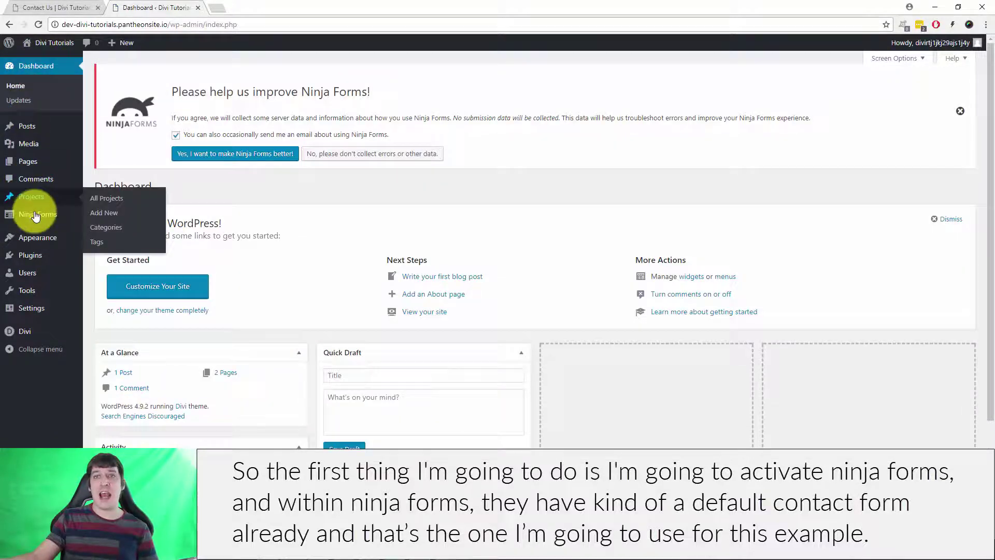
{"action": "left_click", "coordinate": [31, 210]}
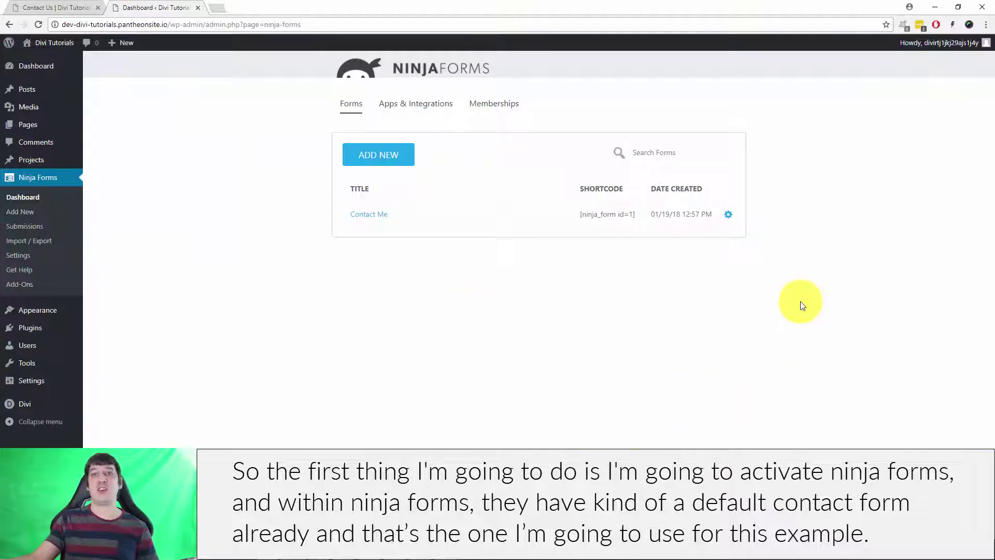
Create a new page titled "Contact" and publish it
{"action": "left_click", "coordinate": [44, 125]}
{"action": "left_click", "coordinate": [144, 187]}
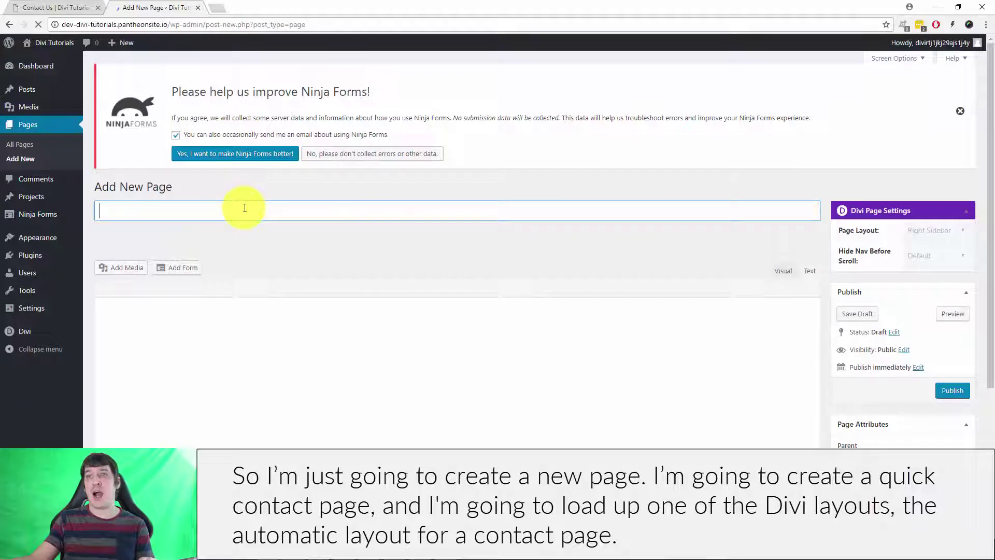
{"action": "type", "text": "Contact"}
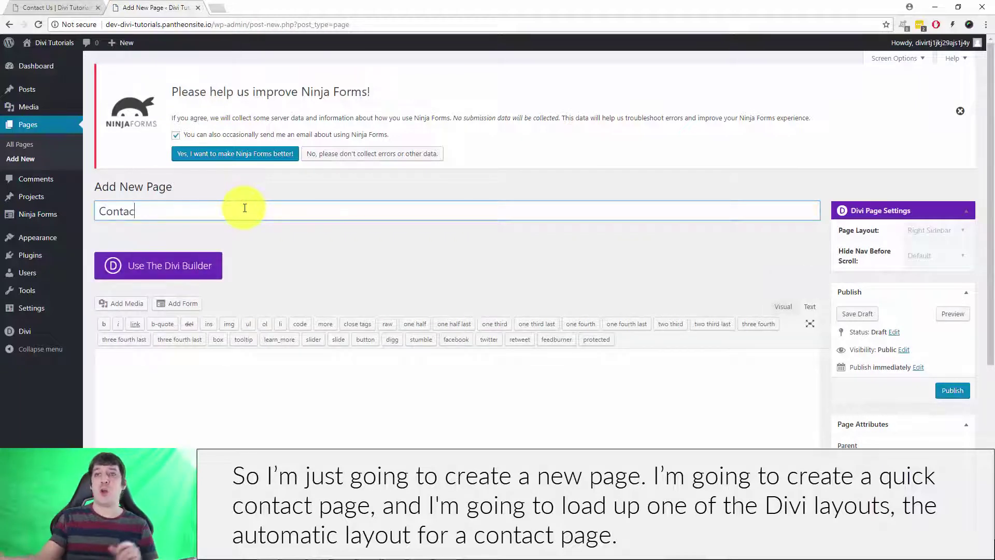
{"action": "left_click", "coordinate": [963, 389]}
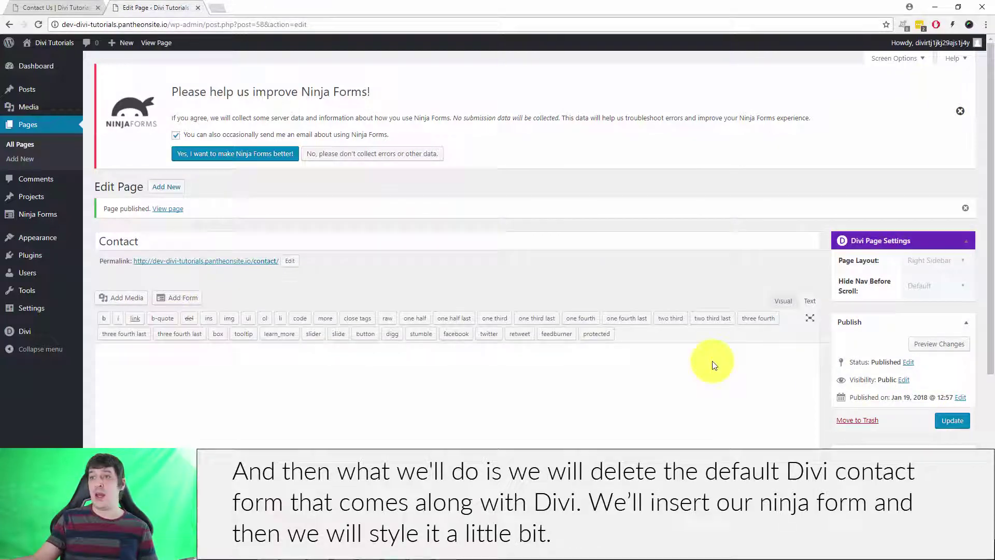
Enable the Divi Builder for the Contact page and open the page in the Visual Builder
{"action": "scroll", "coordinate": [175, 264], "scroll_direction": "down", "scroll_amount": 1}
{"action": "left_click", "coordinate": [171, 253]}
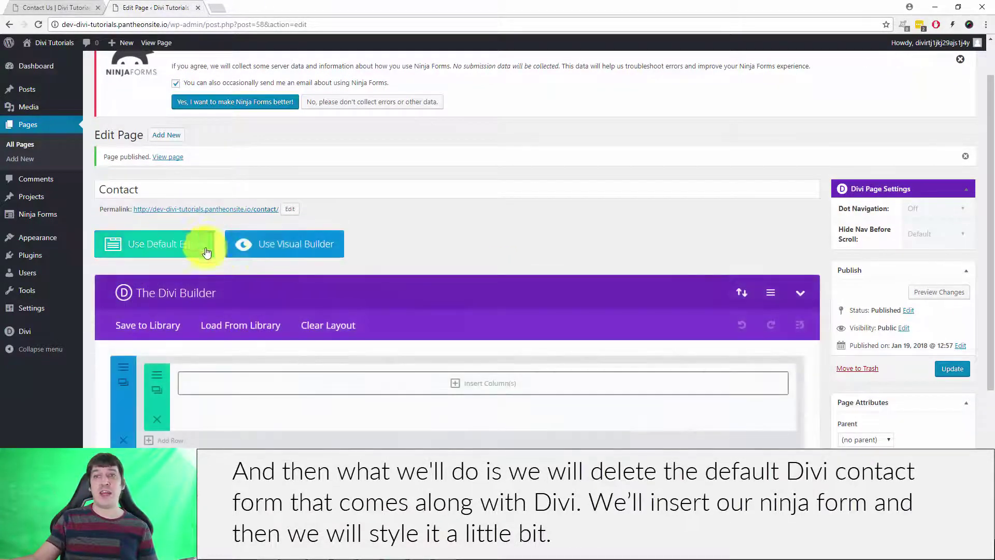
{"action": "left_click", "coordinate": [302, 248]}
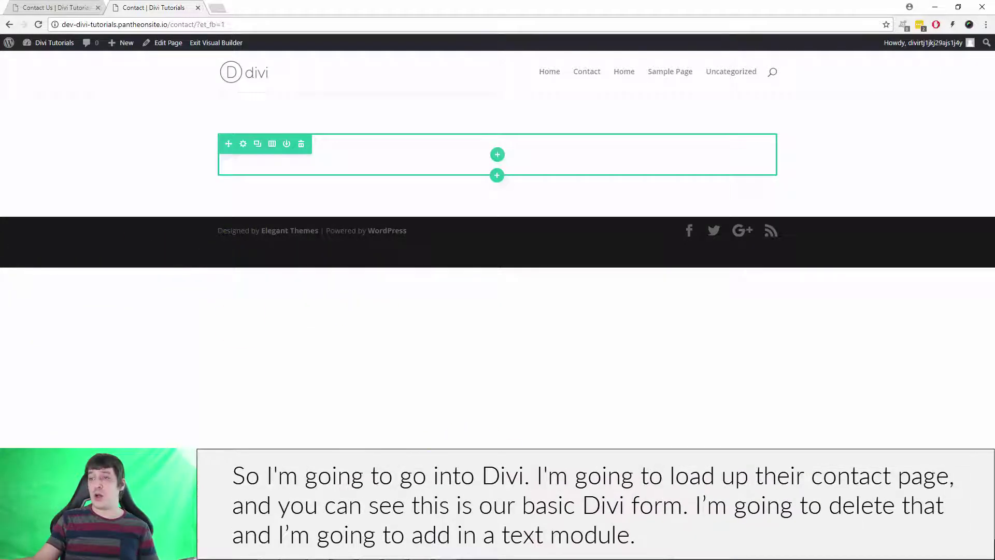
Load Divi's predefined contact page layout from the library into the page
{"action": "scroll", "coordinate": [351, 409], "scroll_direction": "down", "scroll_amount": 3}
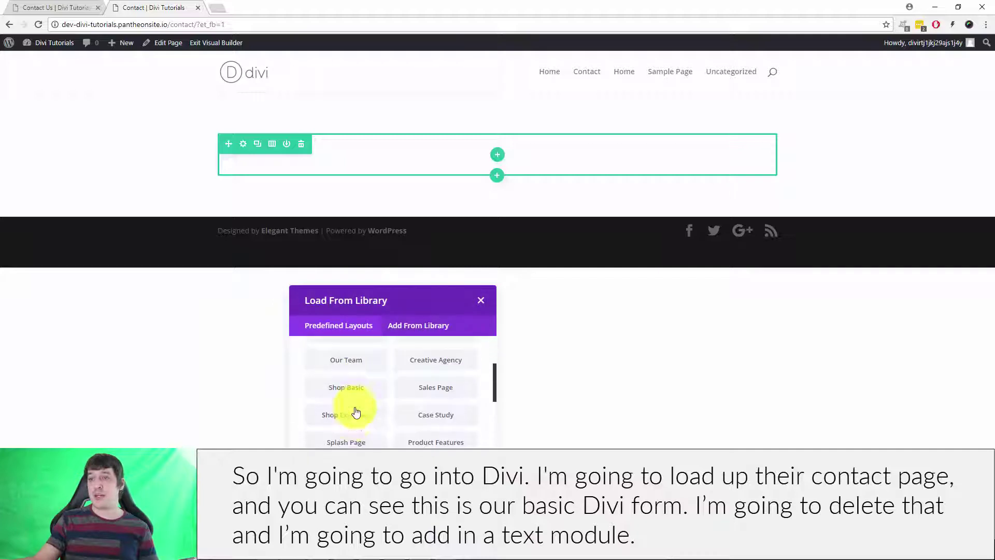
{"action": "scroll", "coordinate": [358, 426], "scroll_direction": "down", "scroll_amount": 3}
{"action": "scroll", "coordinate": [378, 425], "scroll_direction": "up", "scroll_amount": 3}
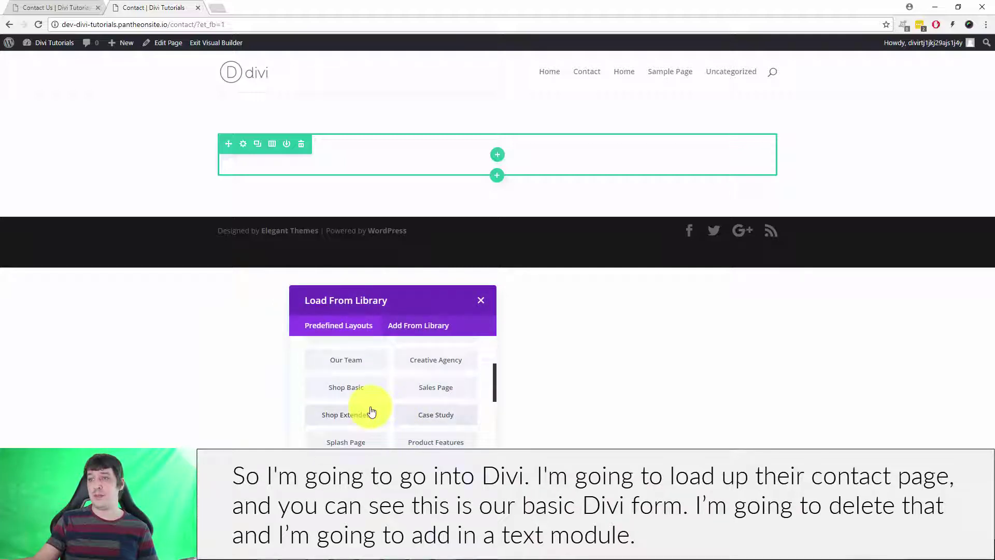
{"action": "scroll", "coordinate": [373, 409], "scroll_direction": "up", "scroll_amount": 3}
{"action": "left_click", "coordinate": [443, 384]}
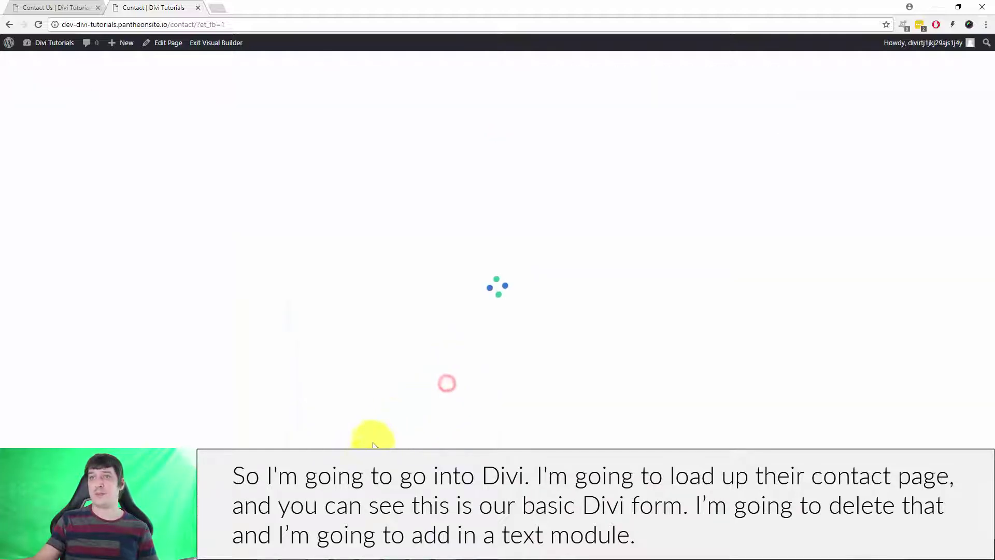
Delete the default Divi contact form module and insert a text module with empty content in its place
{"action": "scroll", "coordinate": [234, 203], "scroll_direction": "down", "scroll_amount": 2}
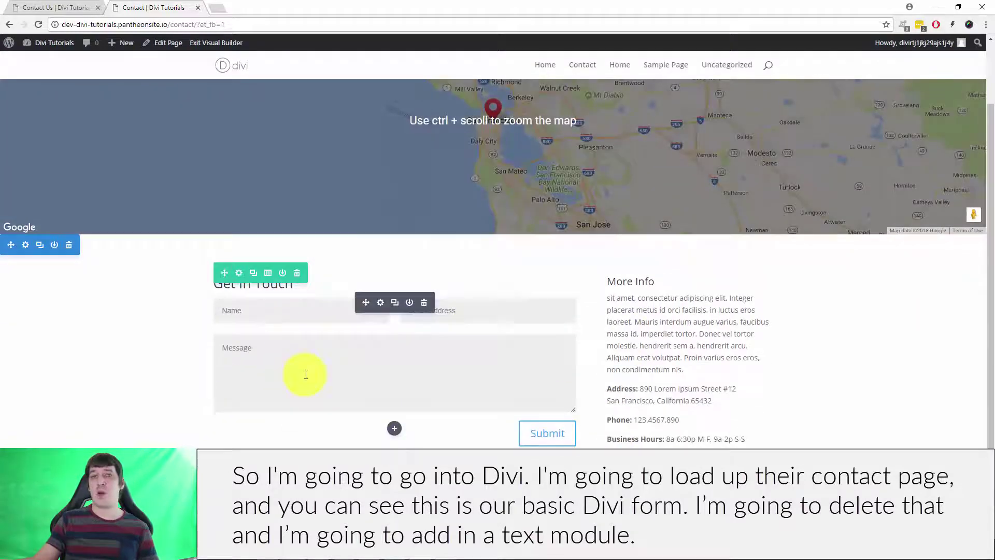
{"action": "left_click", "coordinate": [424, 302]}
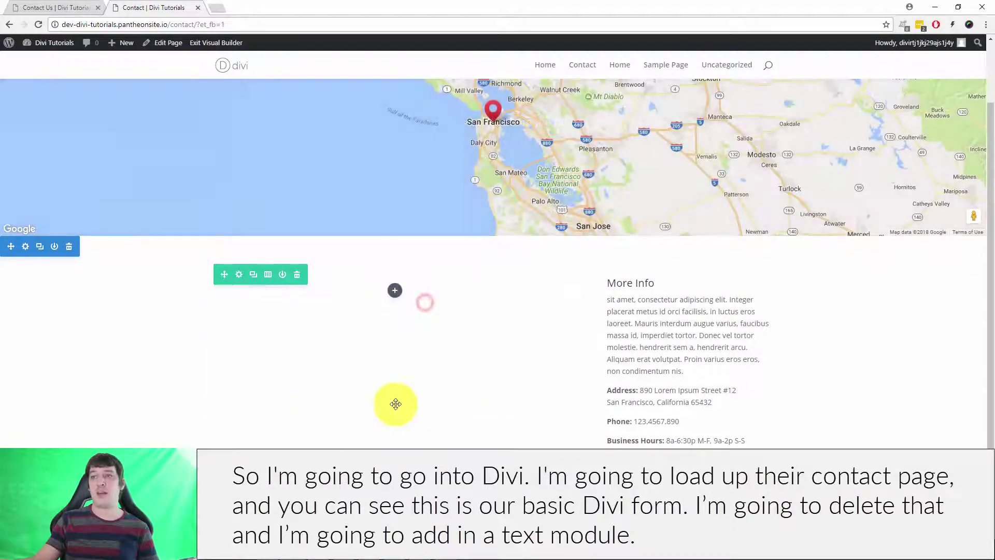
{"action": "left_click", "coordinate": [396, 293]}
{"action": "type", "text": "text"}
{"action": "left_click", "coordinate": [349, 193]}
{"action": "left_click", "coordinate": [735, 321]}
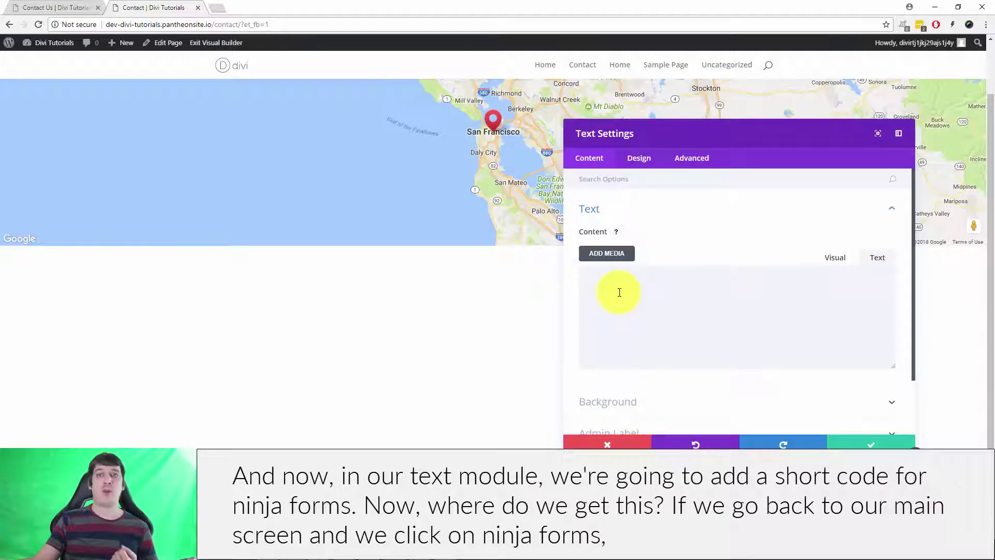
Copy the Contact Me form's shortcode [ninja_form id=1] from the Ninja Forms list, using the other browser tab
{"action": "left_click", "coordinate": [44, 8]}
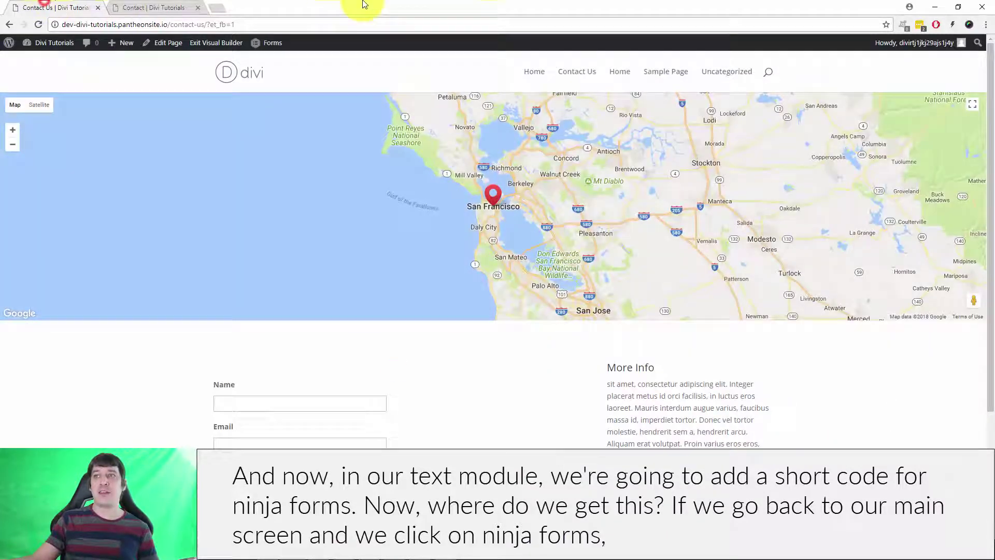
{"action": "left_click", "coordinate": [140, 8]}
{"action": "left_click", "coordinate": [44, 9]}
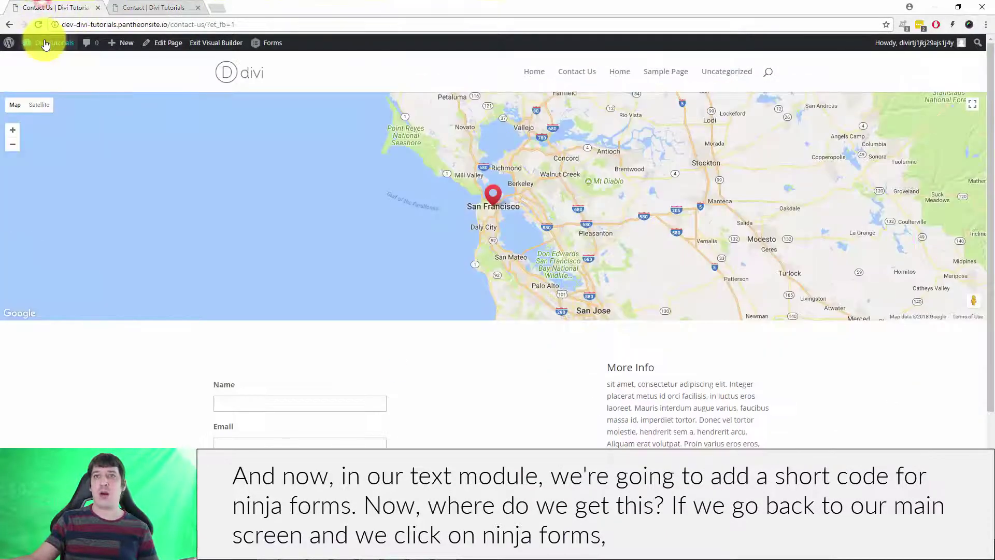
{"action": "left_click", "coordinate": [40, 61]}
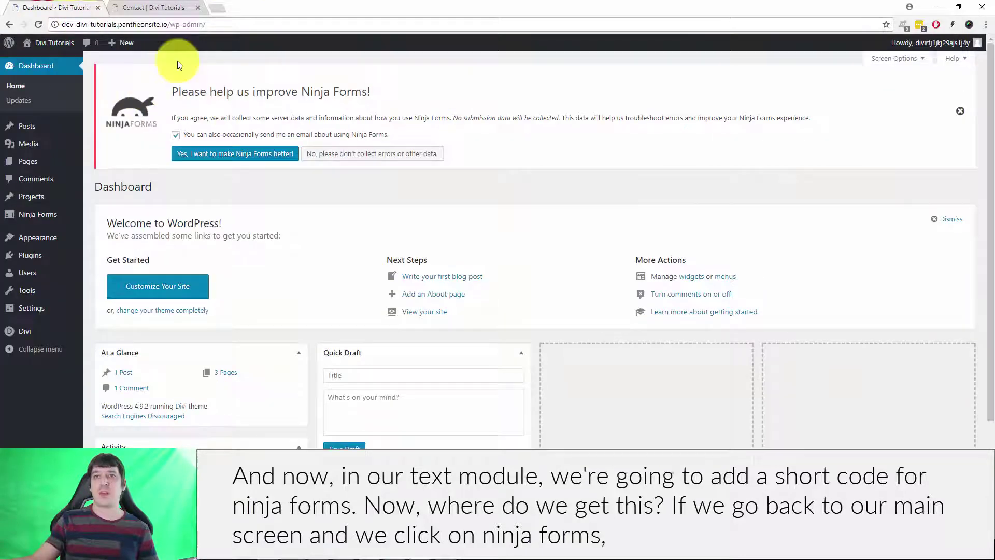
{"action": "left_click", "coordinate": [31, 215]}
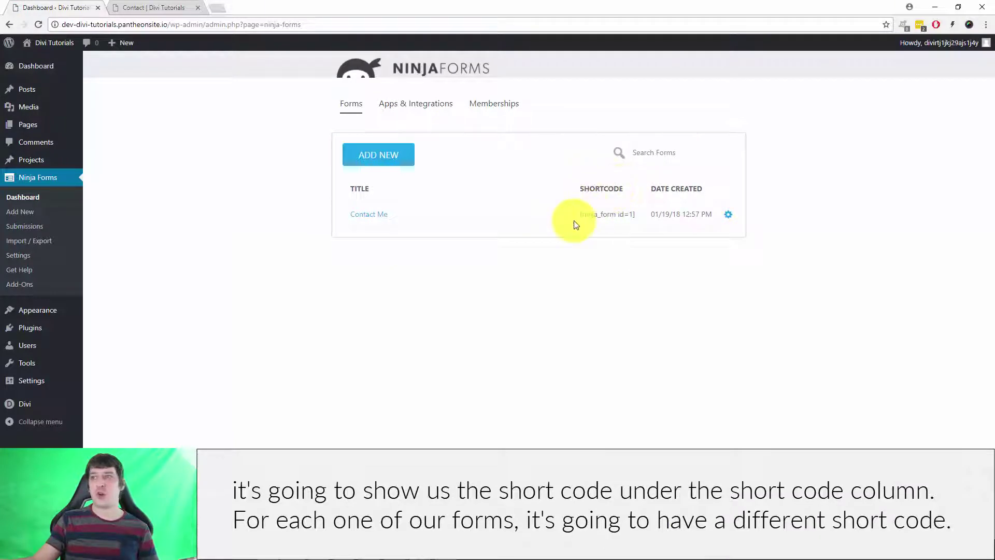
{"action": "left_click_drag", "start_coordinate": [577, 214], "coordinate": [640, 210]}
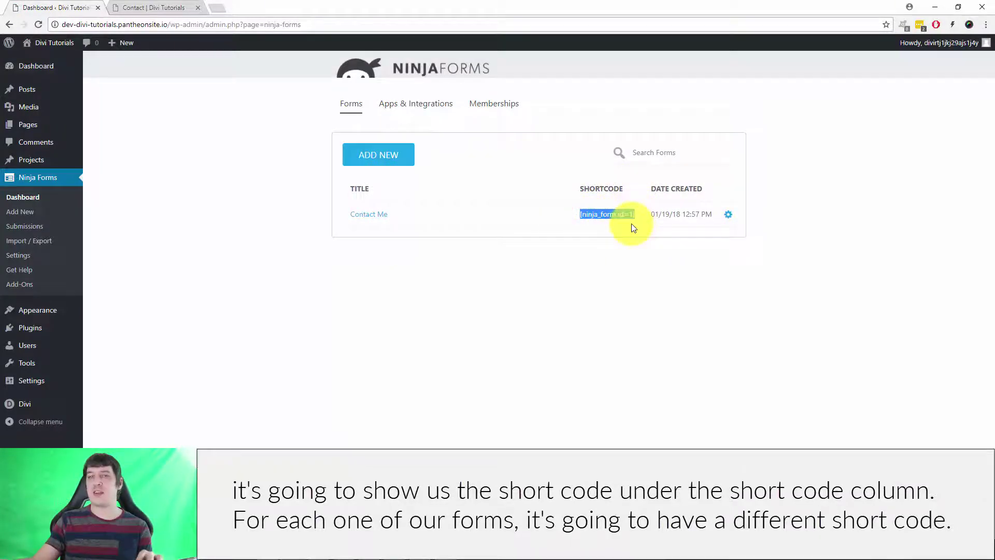
{"action": "key", "text": "ctrl+c"}
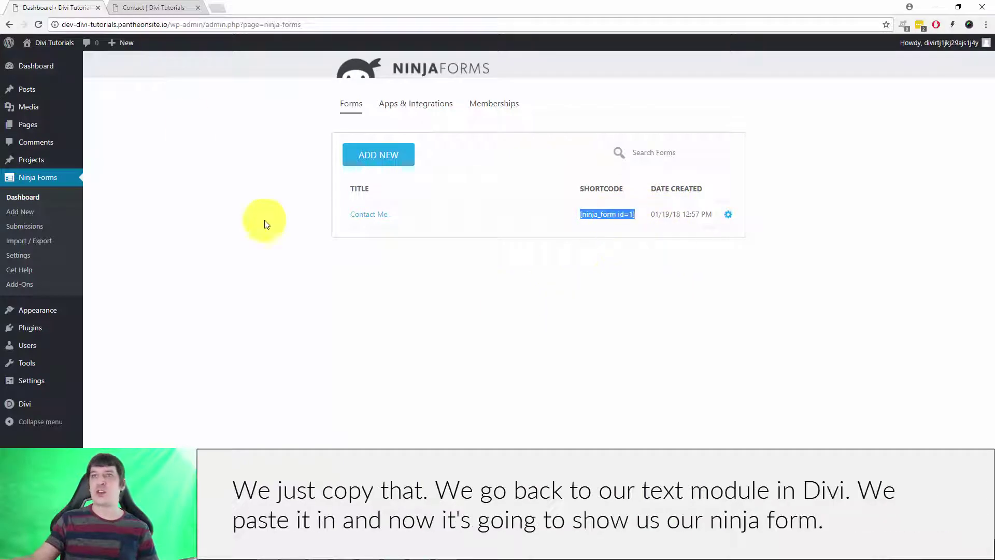
Paste the shortcode [ninja_form id=1] into the text module's content on the Contact page and save the module
{"action": "left_click", "coordinate": [149, 7]}
{"action": "left_click", "coordinate": [708, 285]}
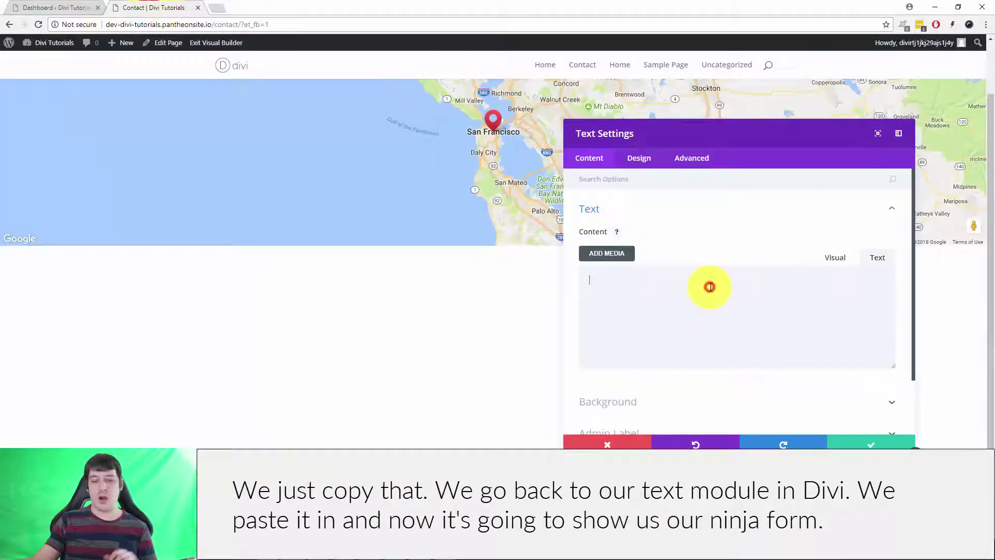
{"action": "key", "text": "ctrl+v"}
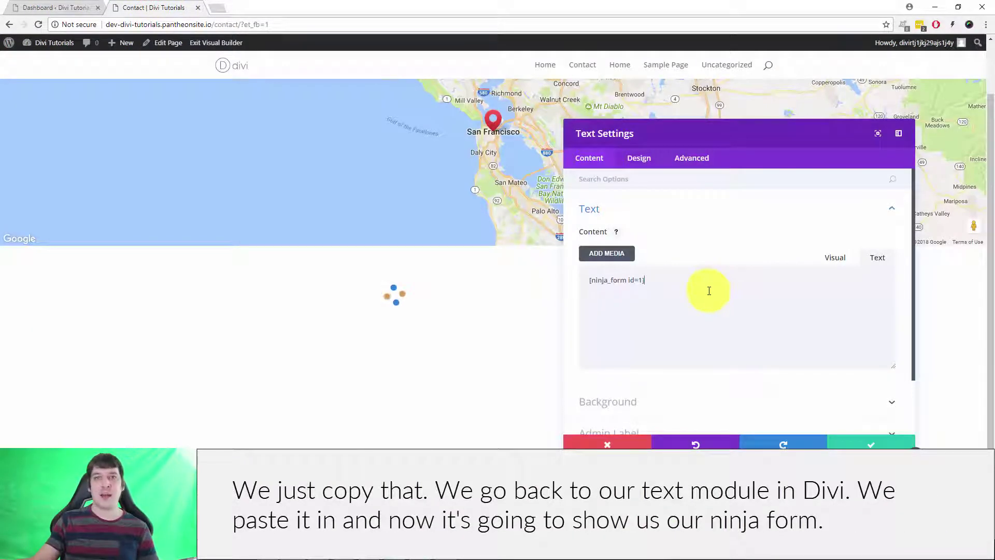
{"action": "left_click", "coordinate": [853, 442]}
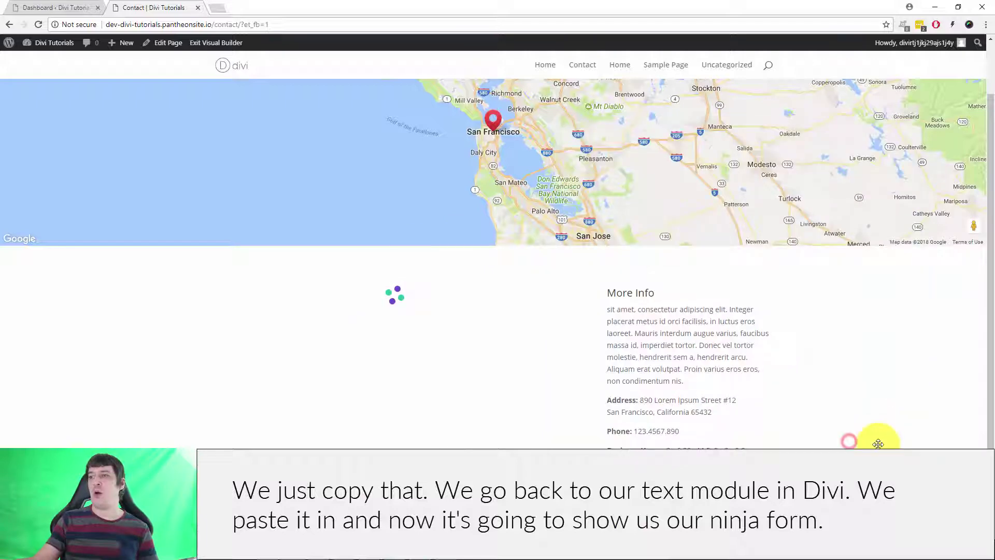
{"action": "scroll", "coordinate": [386, 373], "scroll_direction": "down", "scroll_amount": 3}
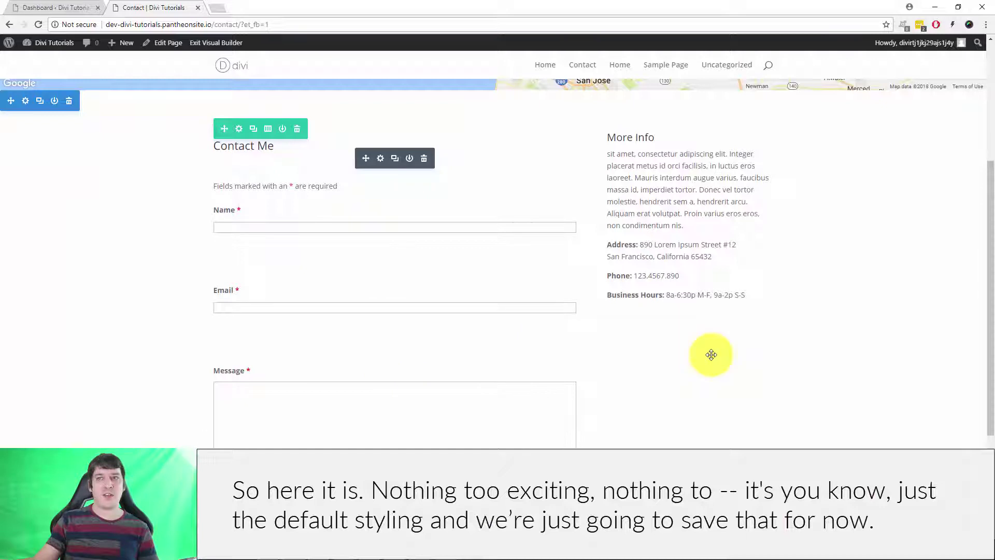
{"action": "scroll", "coordinate": [506, 363], "scroll_direction": "down", "scroll_amount": 2}
{"action": "scroll", "coordinate": [524, 406], "scroll_direction": "up", "scroll_amount": 5}
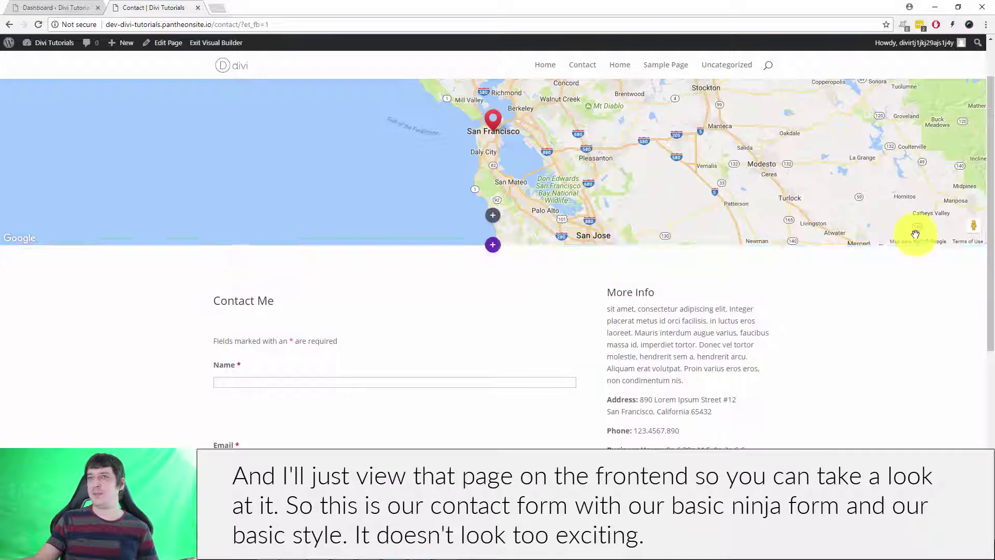
Open the site's front end in a new tab and examine the contact form on the Contact page
{"action": "left_click", "coordinate": [54, 8]}
{"action": "mouse_move", "coordinate": [52, 42]}
{"action": "right_click", "coordinate": [50, 62]}
{"action": "left_click", "coordinate": [83, 65]}
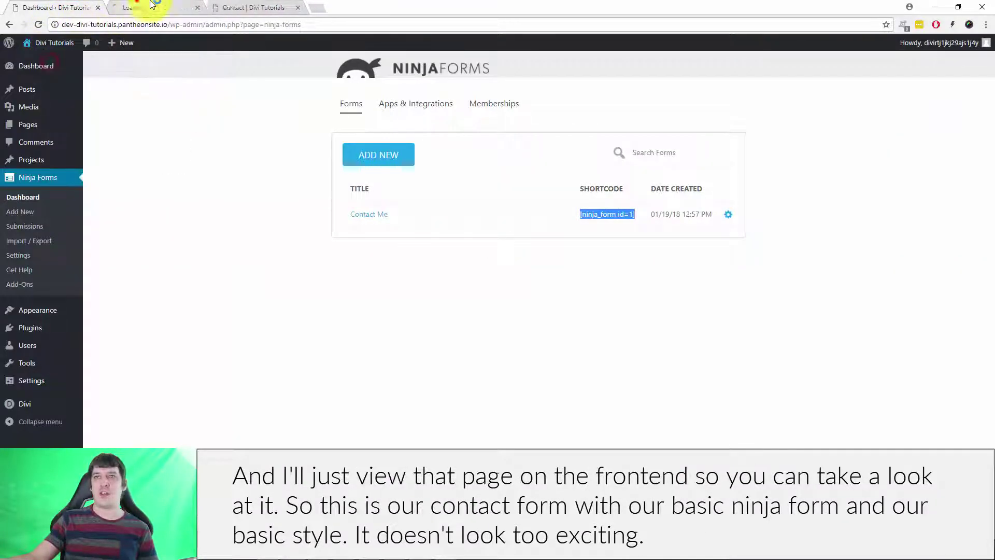
{"action": "left_click", "coordinate": [259, 7]}
{"action": "left_click", "coordinate": [591, 74]}
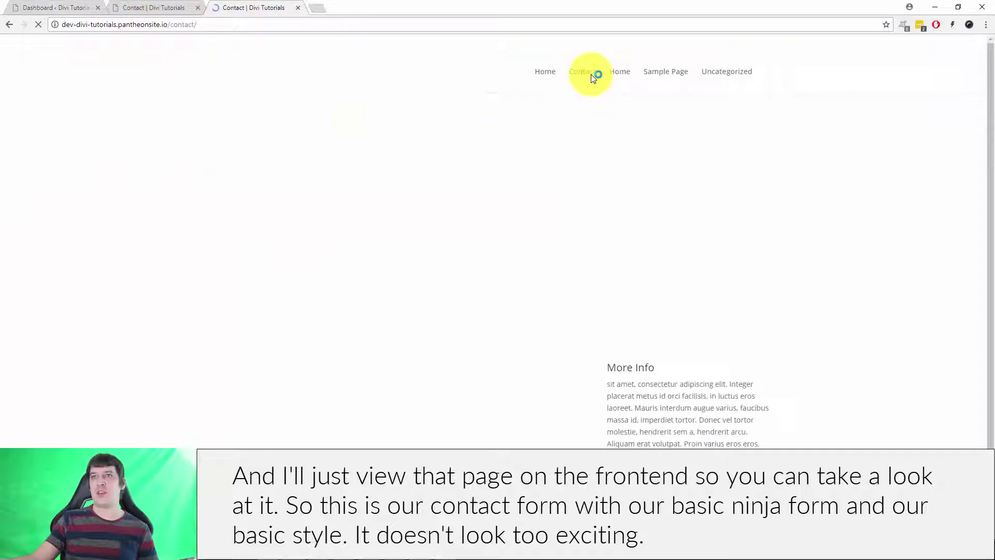
{"action": "scroll", "coordinate": [699, 211], "scroll_direction": "down", "scroll_amount": 3}
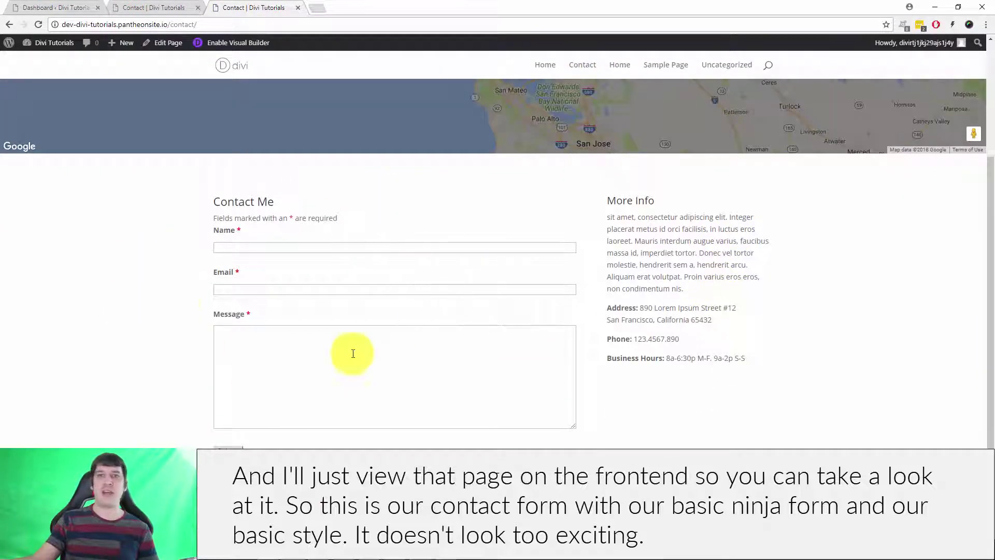
{"action": "scroll", "coordinate": [409, 378], "scroll_direction": "up", "scroll_amount": 1}
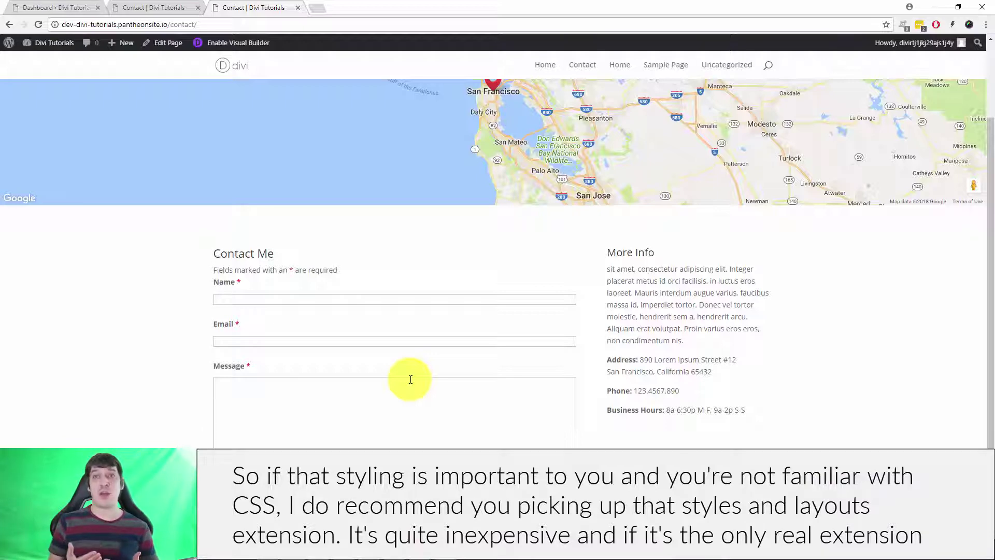
Open ninjaforms.com in a new browser tab and go to its Apps & Integrations page
{"action": "key", "text": "ctrl+t"}
{"action": "type", "text": "ninja"}
{"action": "key", "text": "Return"}
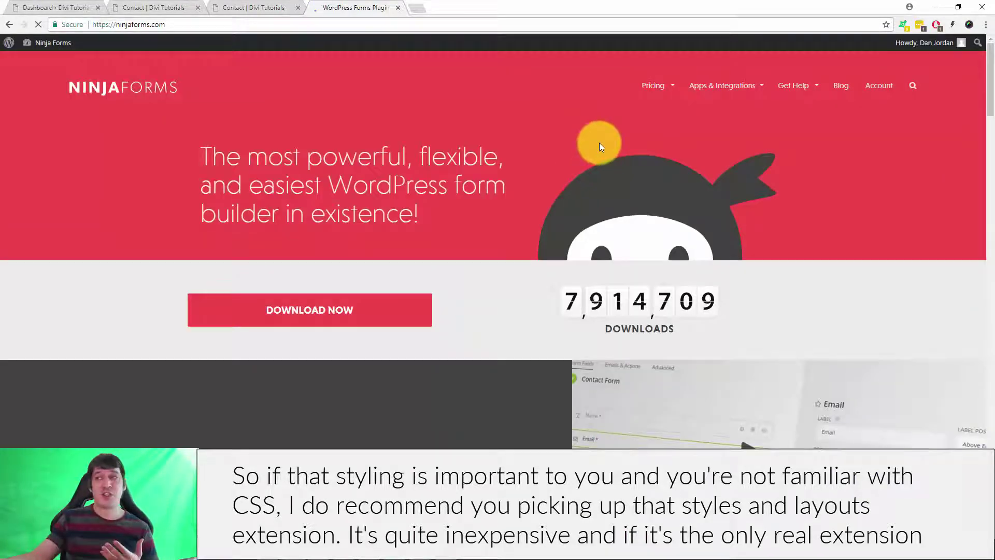
{"action": "left_click", "coordinate": [714, 82]}
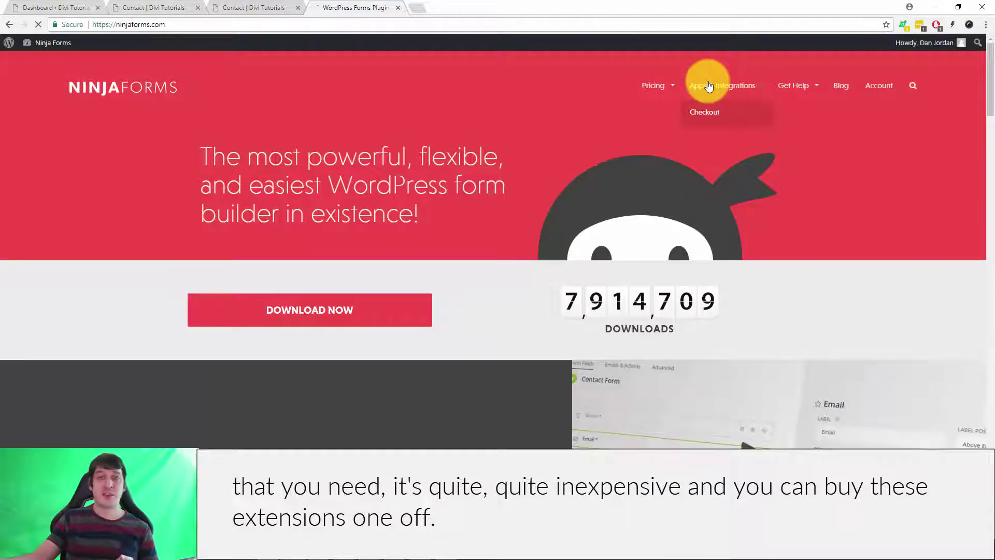
Examine the Ninja Forms package pricing and find the Layout and Styles extension among the add-ons
{"action": "scroll", "coordinate": [568, 207], "scroll_direction": "down", "scroll_amount": 3}
{"action": "scroll", "coordinate": [569, 207], "scroll_direction": "down", "scroll_amount": 2}
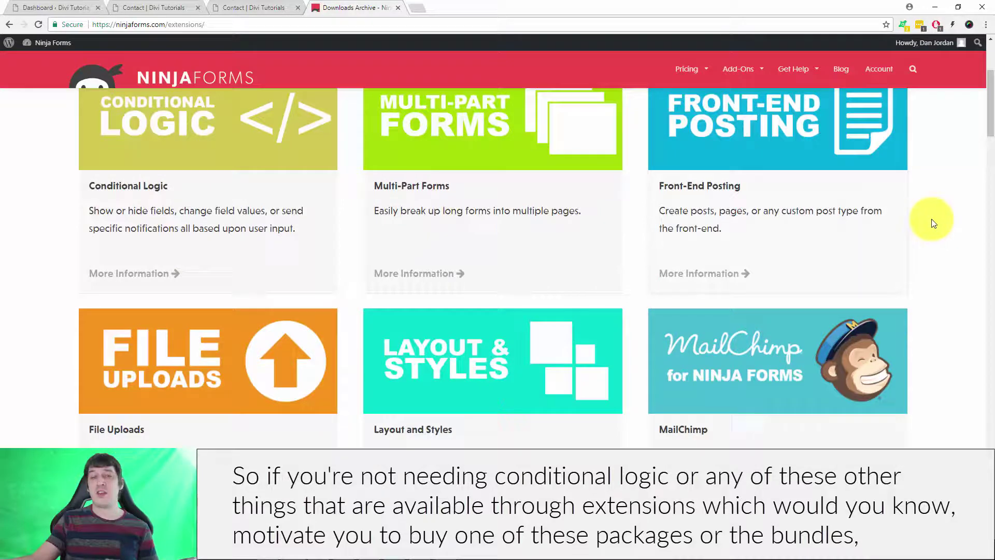
{"action": "scroll", "coordinate": [816, 218], "scroll_direction": "up", "scroll_amount": 3}
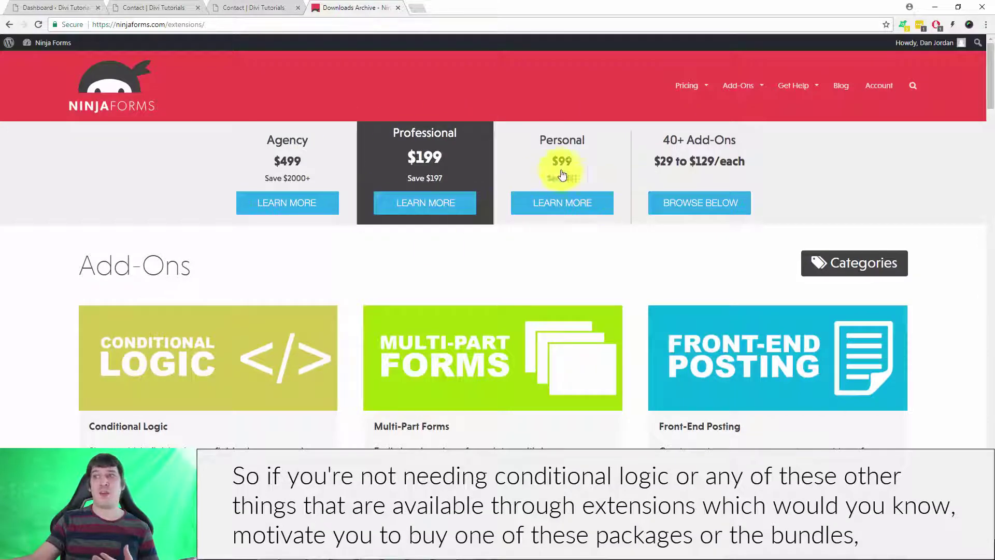
{"action": "scroll", "coordinate": [725, 306], "scroll_direction": "down", "scroll_amount": 3}
{"action": "scroll", "coordinate": [725, 307], "scroll_direction": "down", "scroll_amount": 4}
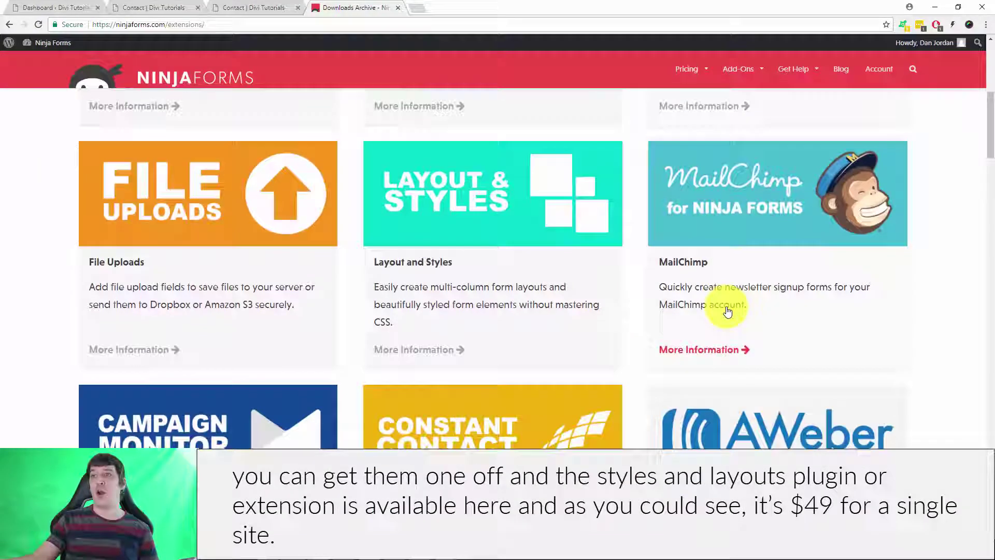
Open the Layout and Styles extension's details page, and activate the Ninja Forms - Layout & Styles plugin on the WordPress site
{"action": "left_click", "coordinate": [437, 364]}
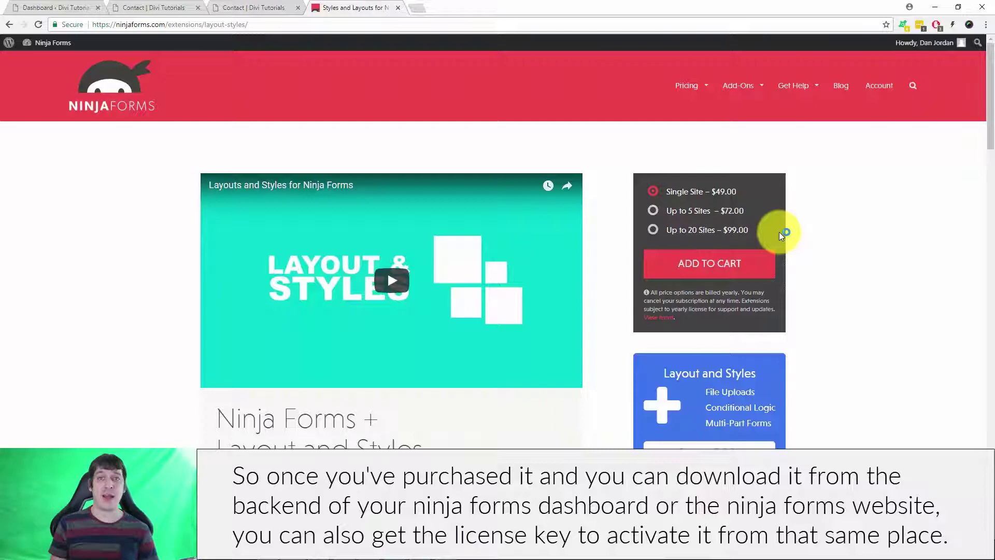
{"action": "left_click", "coordinate": [97, 4]}
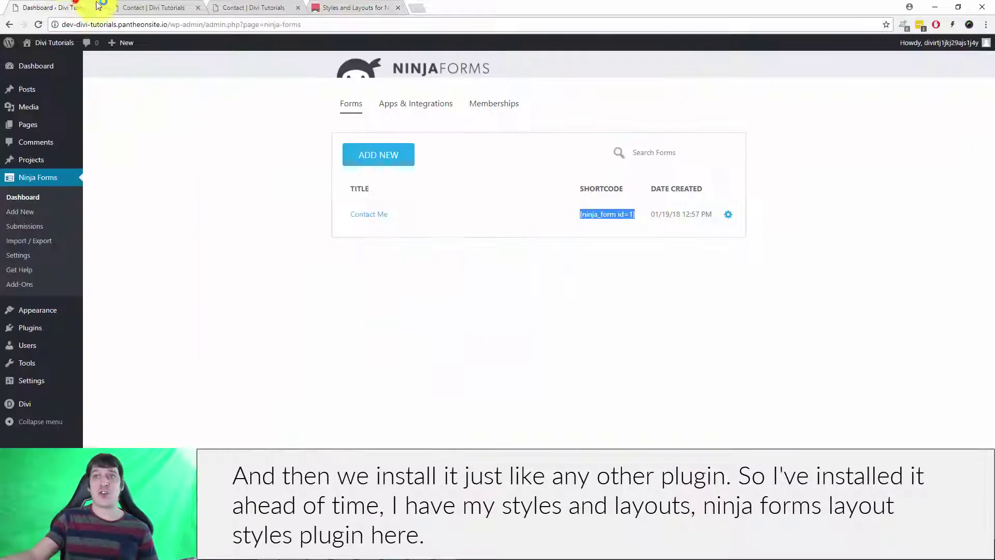
{"action": "left_click", "coordinate": [30, 327]}
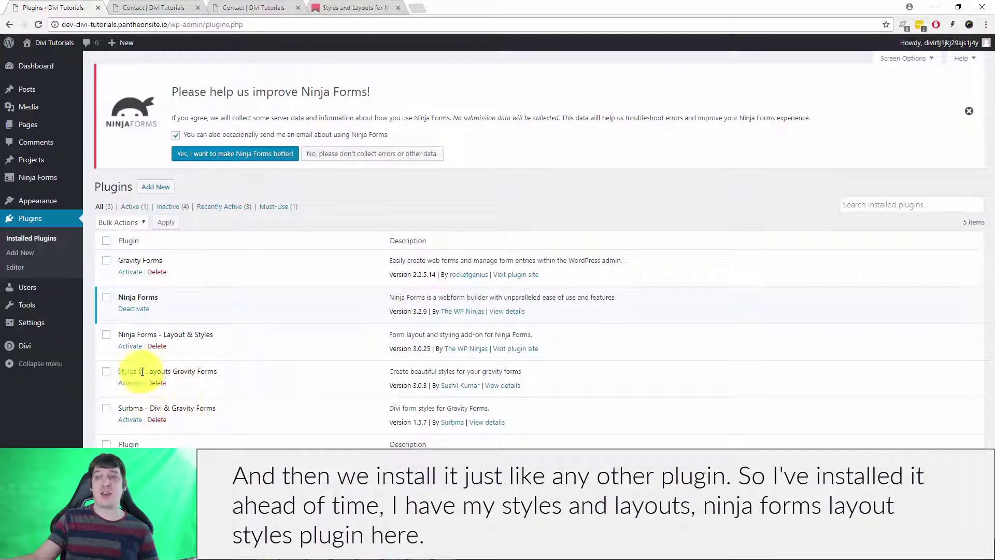
{"action": "left_click", "coordinate": [124, 346]}
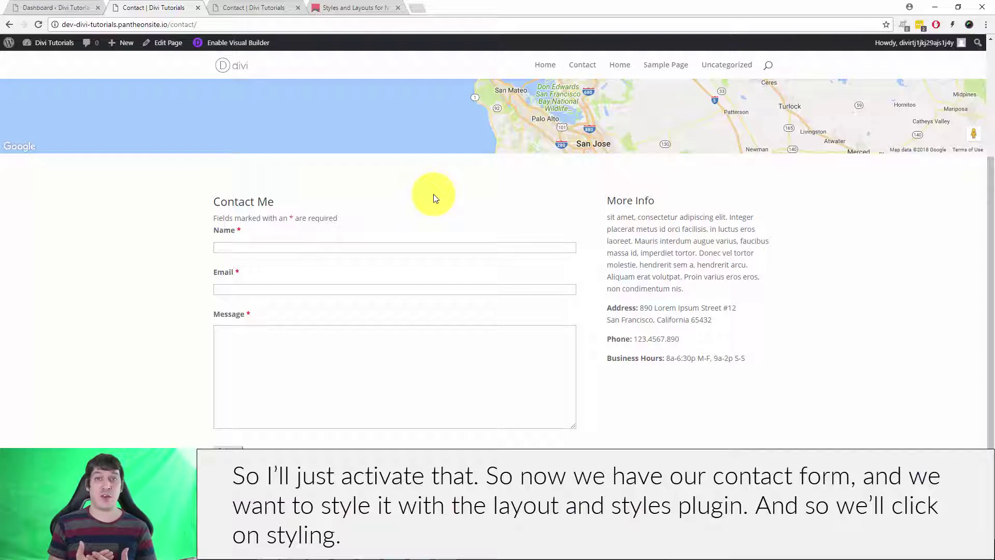
Open the Single Line Text Element options under the field type styles in the Ninja Forms style settings
{"action": "left_click", "coordinate": [26, 7]}
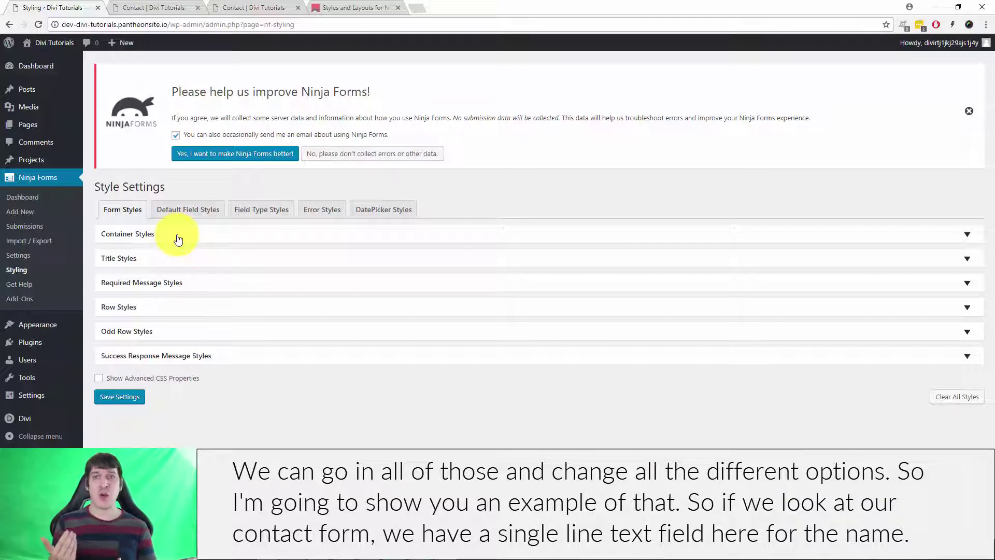
{"action": "left_click", "coordinate": [165, 7]}
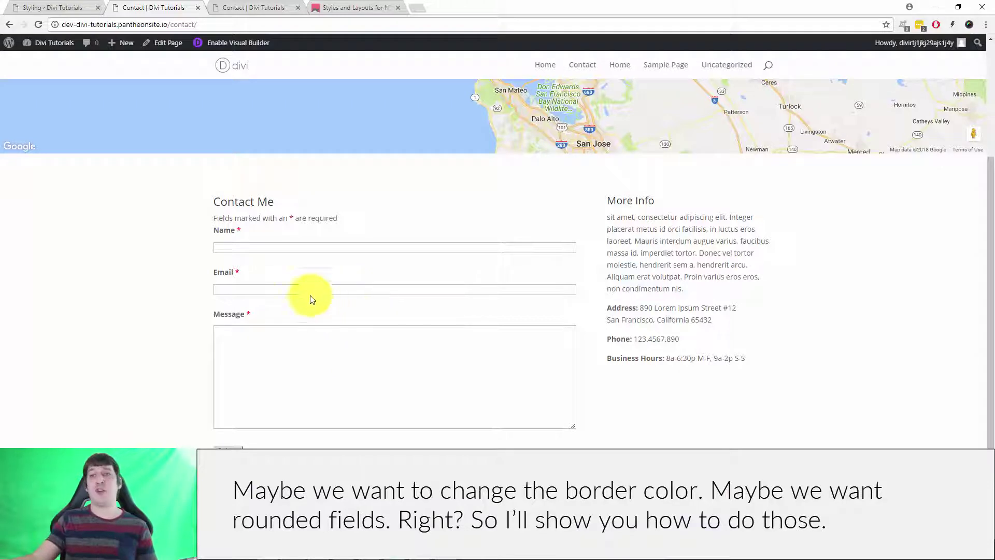
{"action": "left_click", "coordinate": [60, 7]}
{"action": "left_click", "coordinate": [195, 206]}
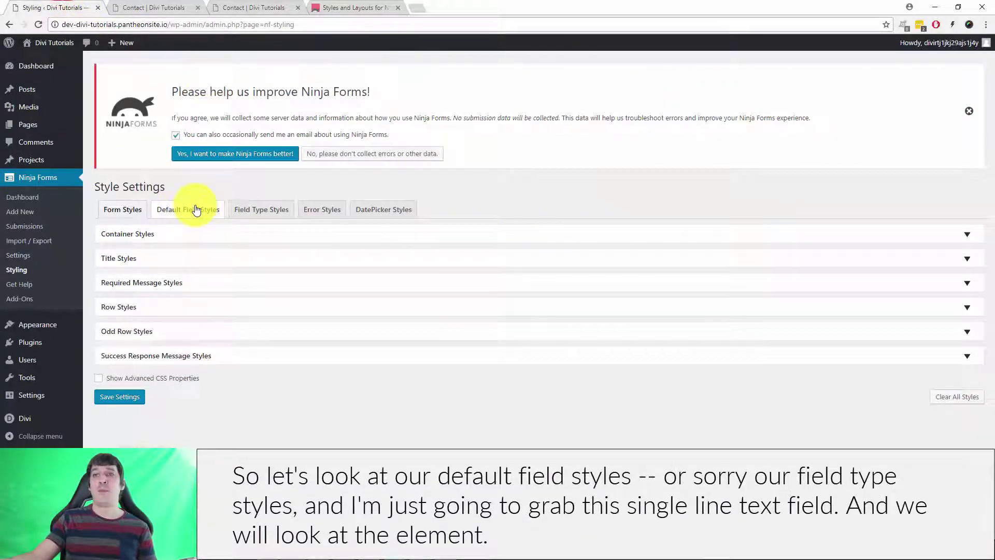
{"action": "left_click", "coordinate": [254, 211]}
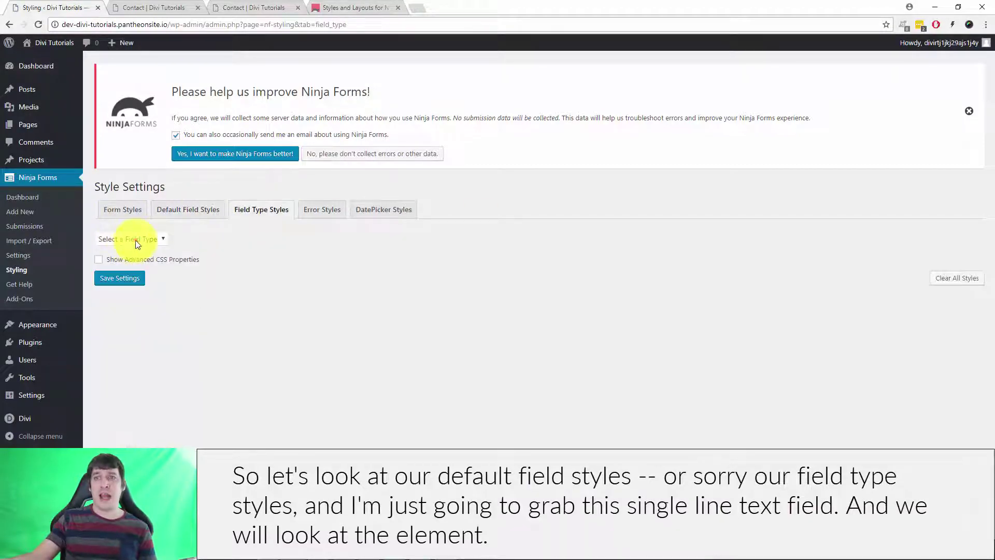
{"action": "left_click", "coordinate": [134, 238]}
{"action": "scroll", "coordinate": [138, 339], "scroll_direction": "down", "scroll_amount": 3}
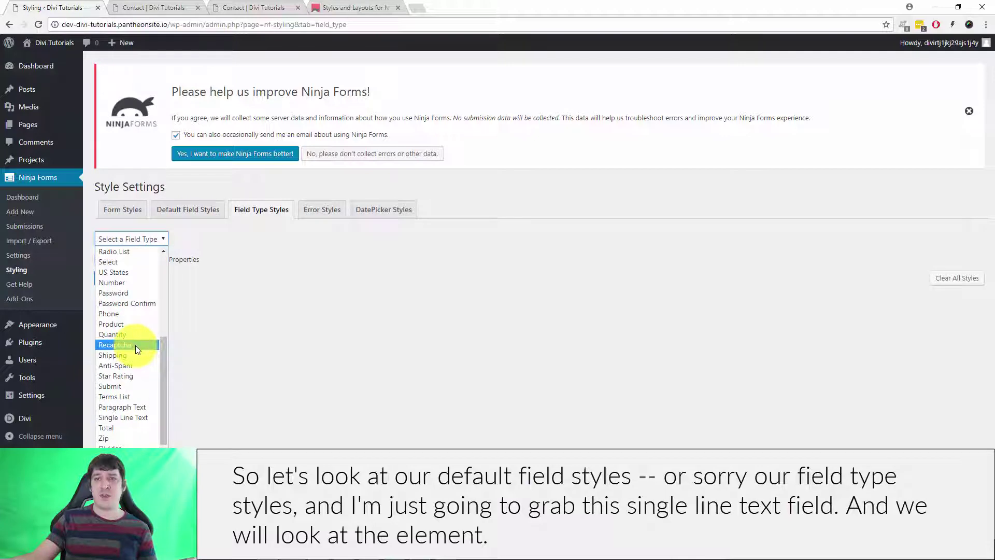
{"action": "left_click", "coordinate": [139, 418]}
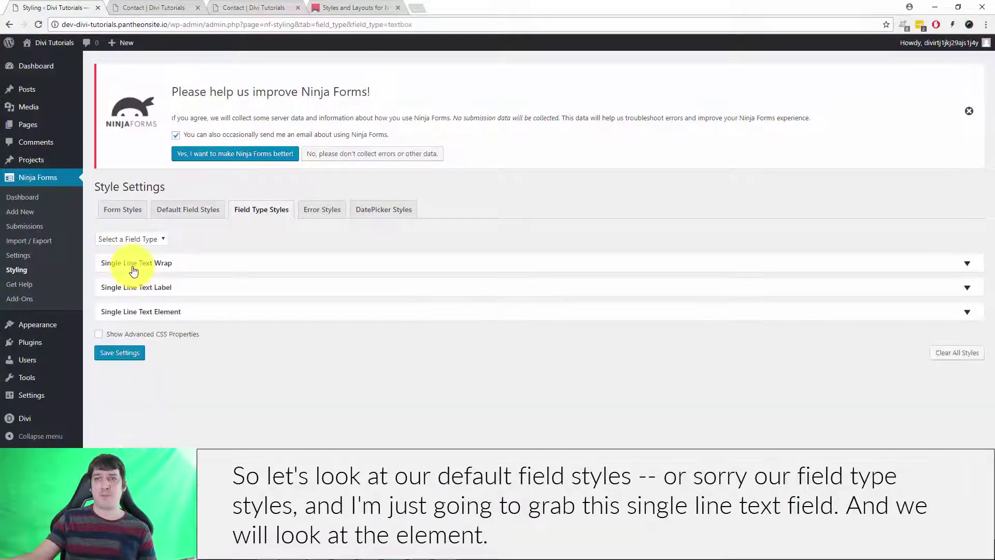
{"action": "left_click", "coordinate": [197, 312]}
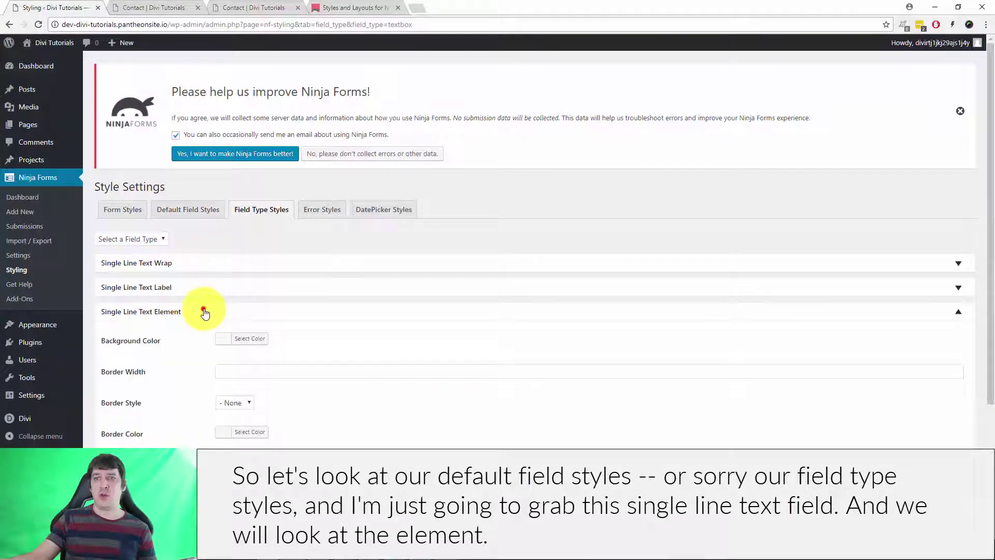
Set the single line text element's border style to Solid and its border color to light grey #cccccc
{"action": "scroll", "coordinate": [472, 304], "scroll_direction": "down", "scroll_amount": 3}
{"action": "scroll", "coordinate": [472, 309], "scroll_direction": "down", "scroll_amount": 1}
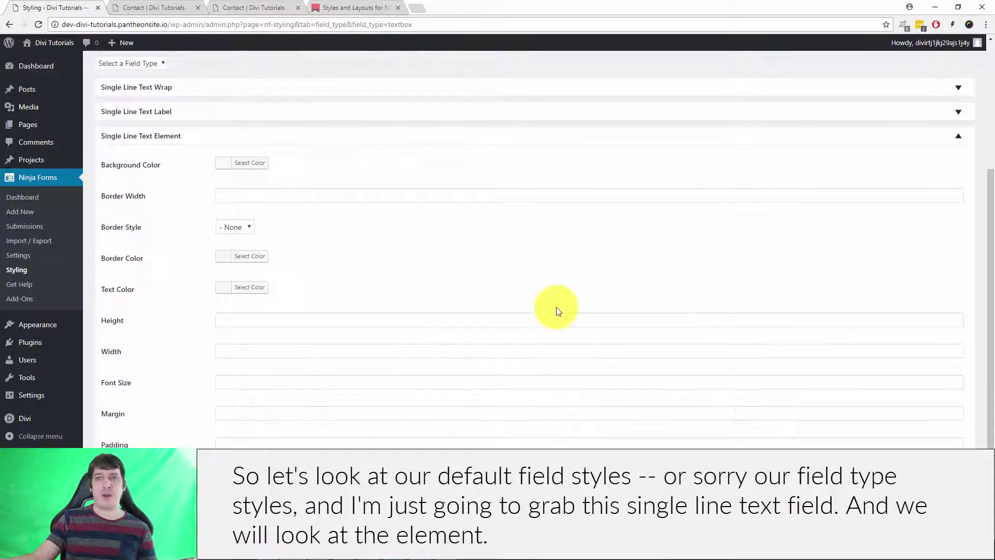
{"action": "left_click", "coordinate": [235, 227]}
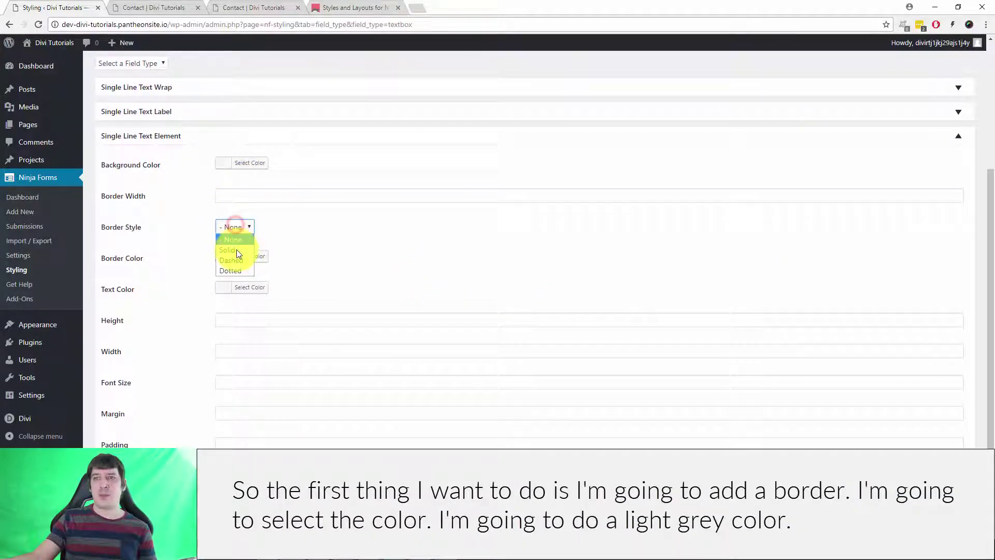
{"action": "left_click", "coordinate": [238, 249]}
{"action": "left_click", "coordinate": [249, 256]}
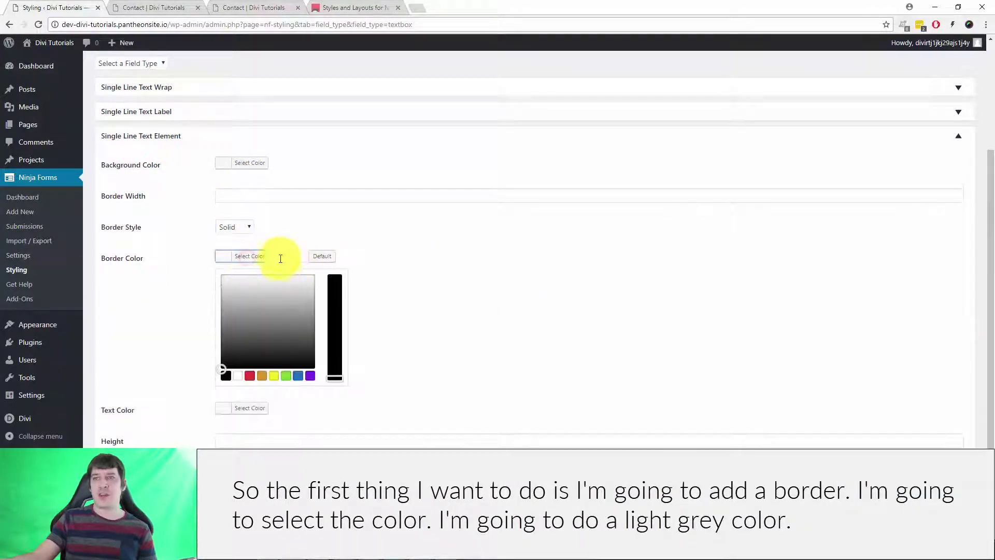
{"action": "left_click", "coordinate": [284, 255]}
{"action": "type", "text": "#22"}
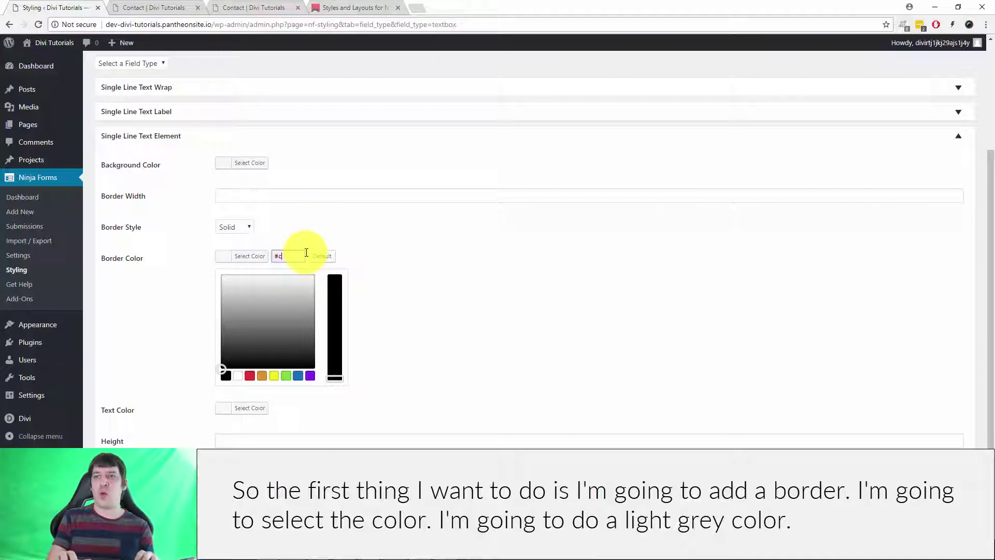
{"action": "type", "text": "ccccc"}
{"action": "left_click", "coordinate": [415, 238]}
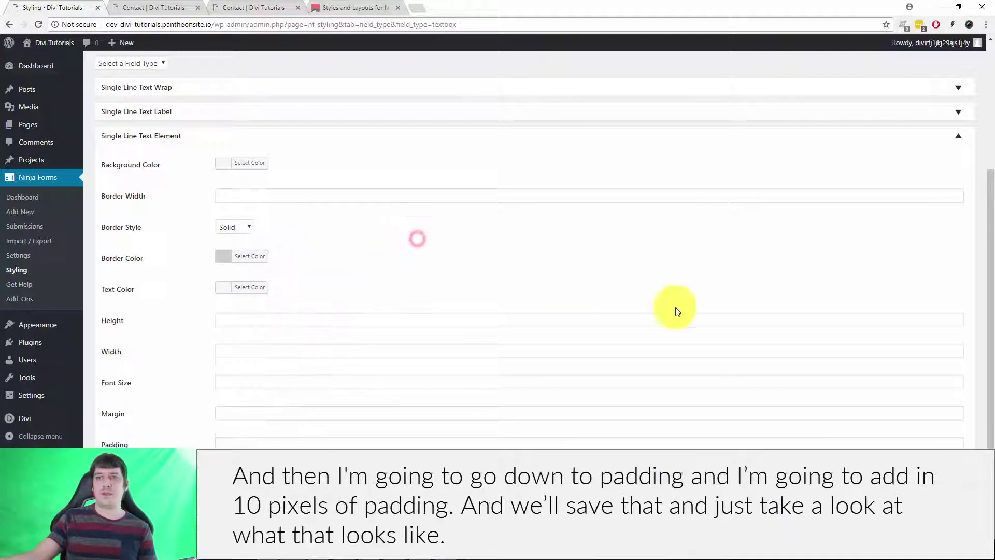
Set the single line text element's padding to 10px, save the style settings and reload the Contact page
{"action": "left_click", "coordinate": [265, 444]}
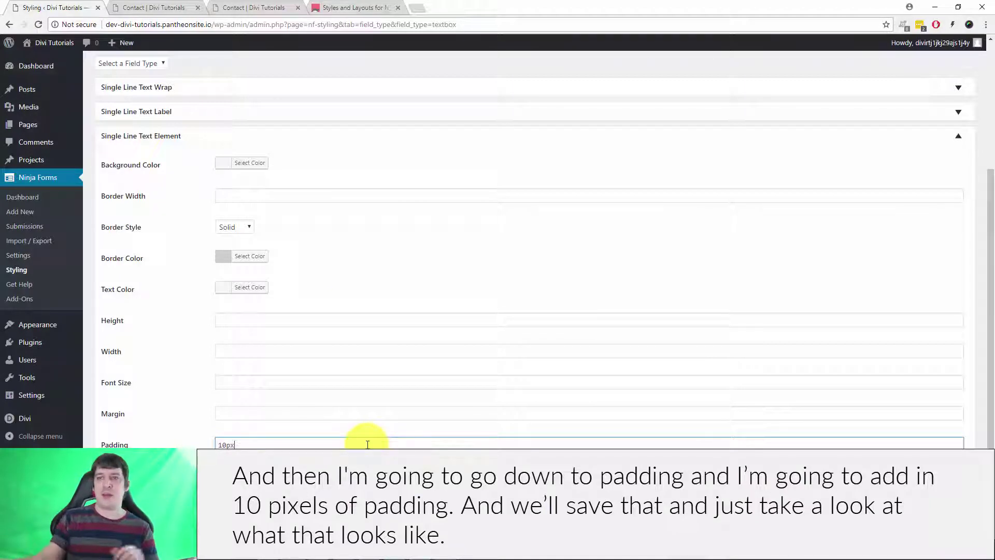
{"action": "left_click", "coordinate": [166, 411]}
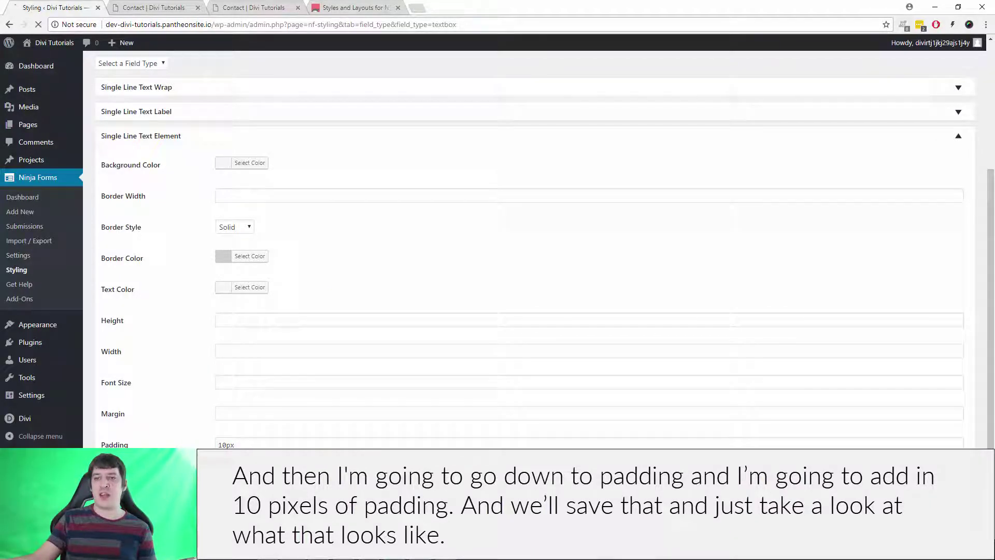
{"action": "left_click", "coordinate": [188, 6]}
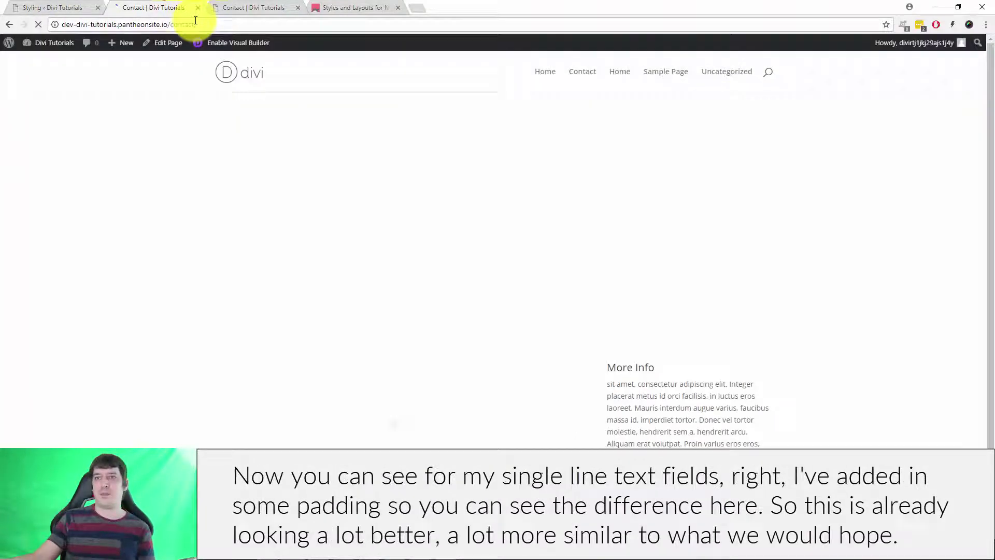
Try out the contact form's Name and Email fields, entering "My First Name" as the name to check the padding
{"action": "left_click", "coordinate": [233, 248]}
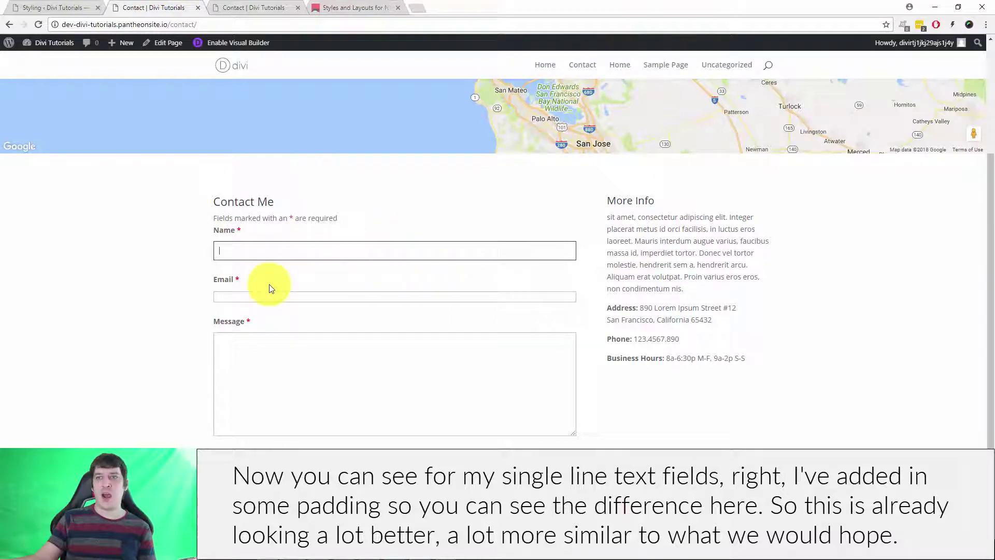
{"action": "left_click", "coordinate": [245, 293]}
{"action": "left_click", "coordinate": [266, 244]}
{"action": "left_click", "coordinate": [266, 309]}
{"action": "left_click", "coordinate": [273, 245]}
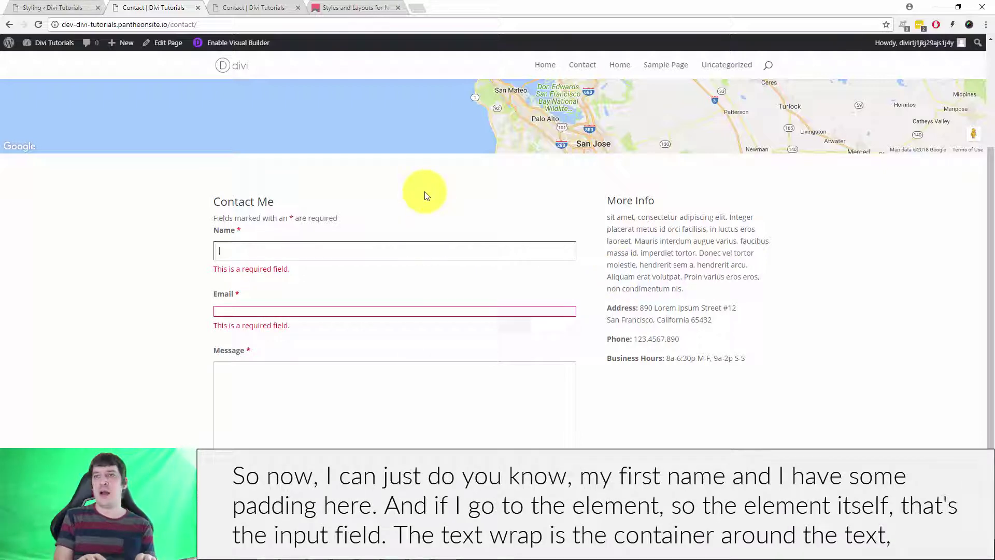
{"action": "type", "text": "y First Name"}
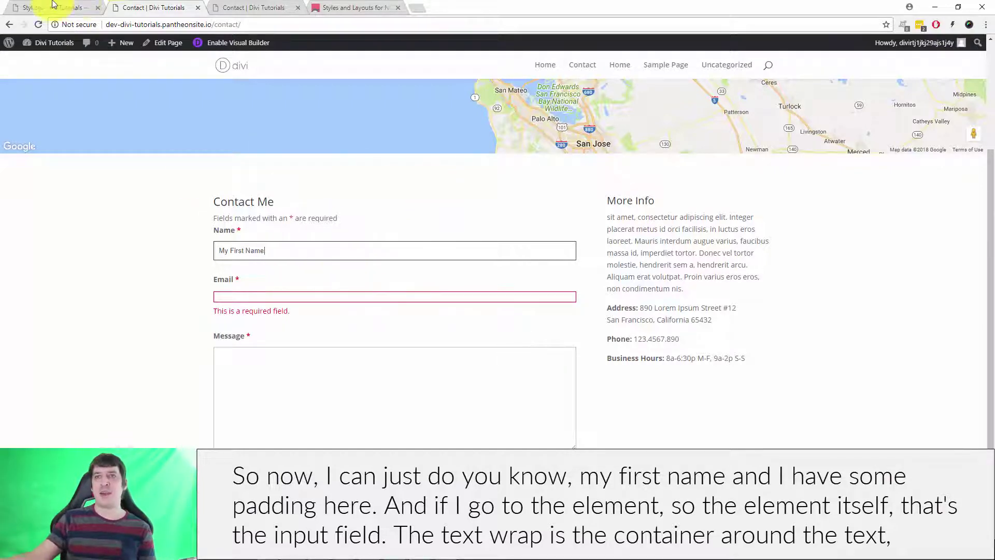
Compare the single line text wrap, label and element style groups with the Name field and its label on the Contact page
{"action": "left_click", "coordinate": [51, 7]}
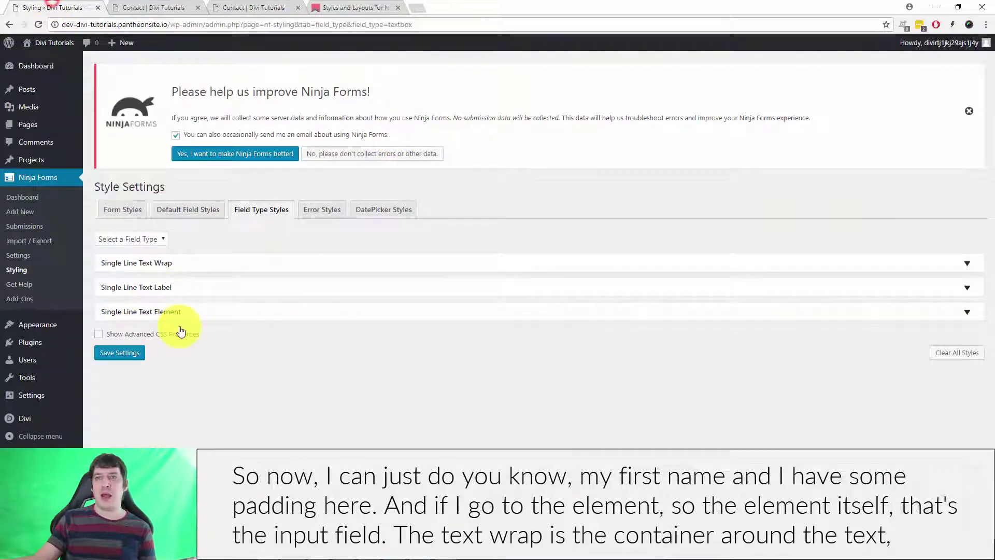
{"action": "left_click", "coordinate": [169, 314]}
{"action": "scroll", "coordinate": [363, 335], "scroll_direction": "down", "scroll_amount": 3}
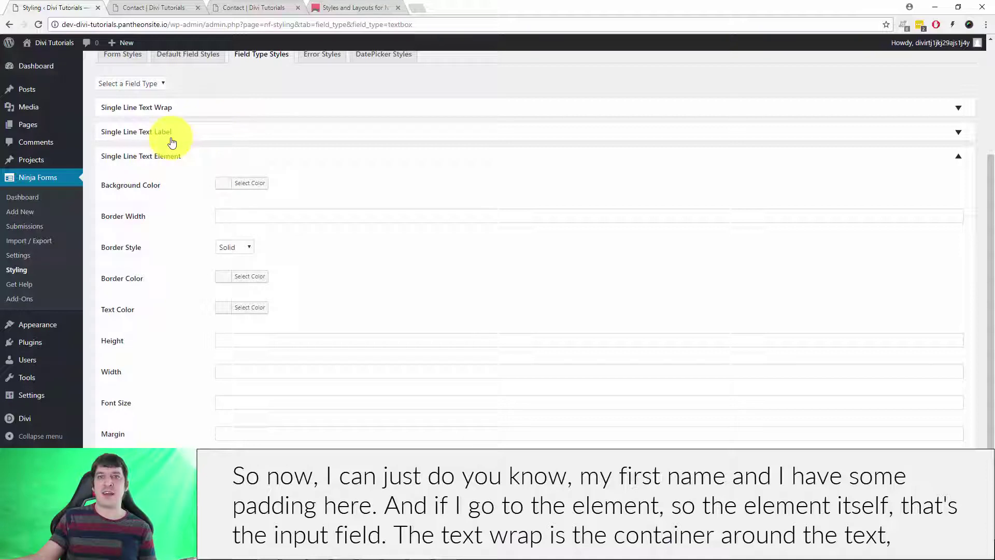
{"action": "left_click", "coordinate": [156, 8]}
{"action": "left_click_drag", "start_coordinate": [213, 230], "coordinate": [259, 232]}
Set the single line text element's border width to 1px, save the style settings and reload the Contact page
{"action": "left_click", "coordinate": [46, 7]}
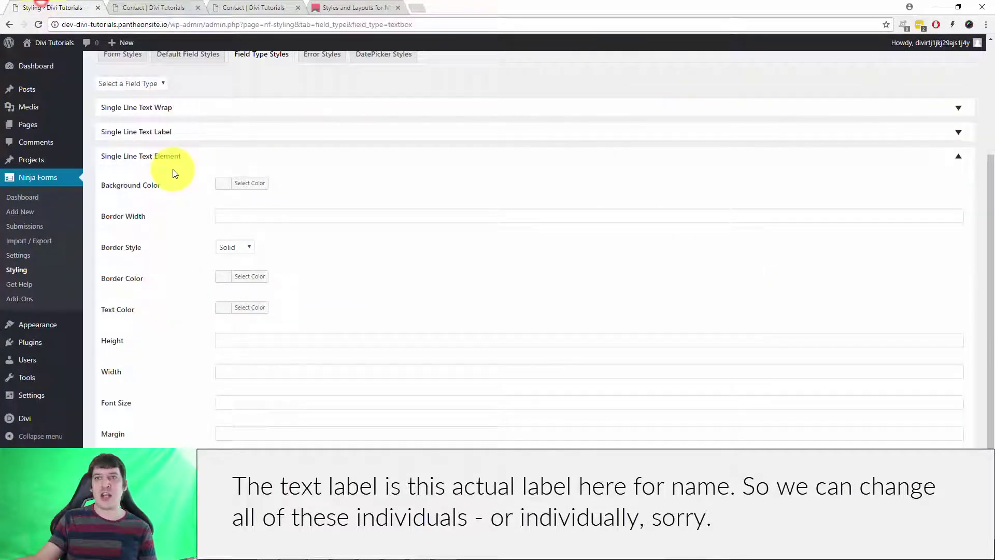
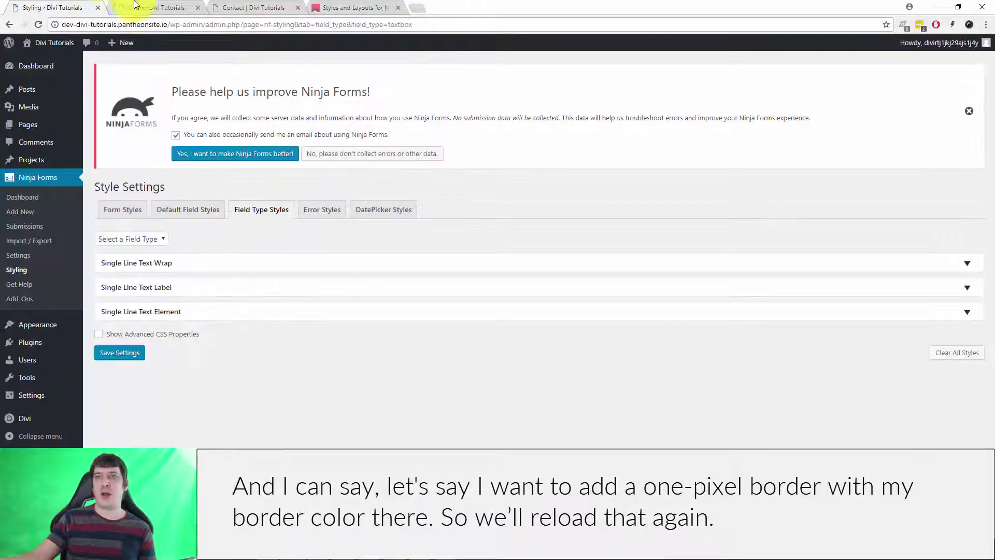
{"action": "left_click", "coordinate": [155, 8]}
{"action": "right_click", "coordinate": [161, 8]}
{"action": "left_click", "coordinate": [161, 32]}
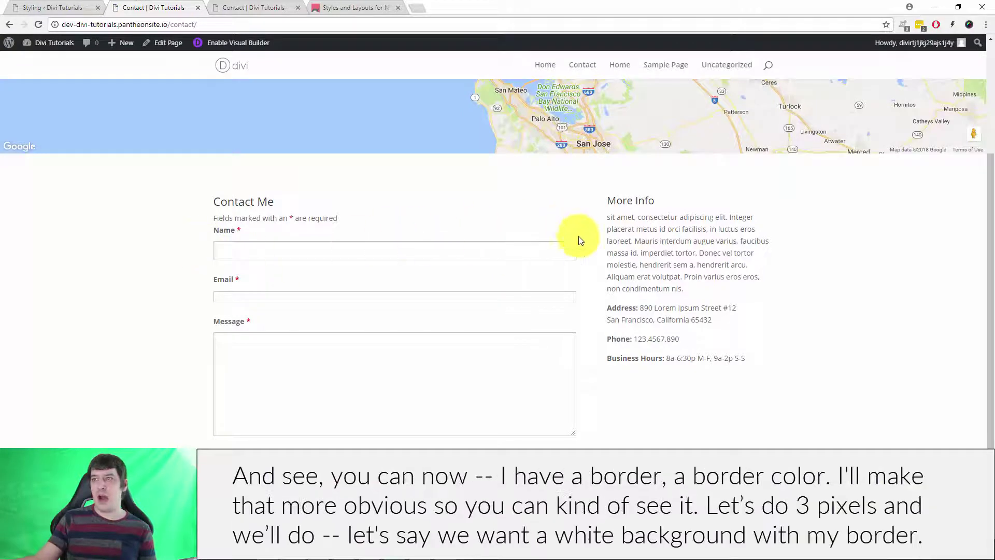
Set the border width of the single line text element to 3px in the Ninja Forms style settings
{"action": "left_click", "coordinate": [72, 7]}
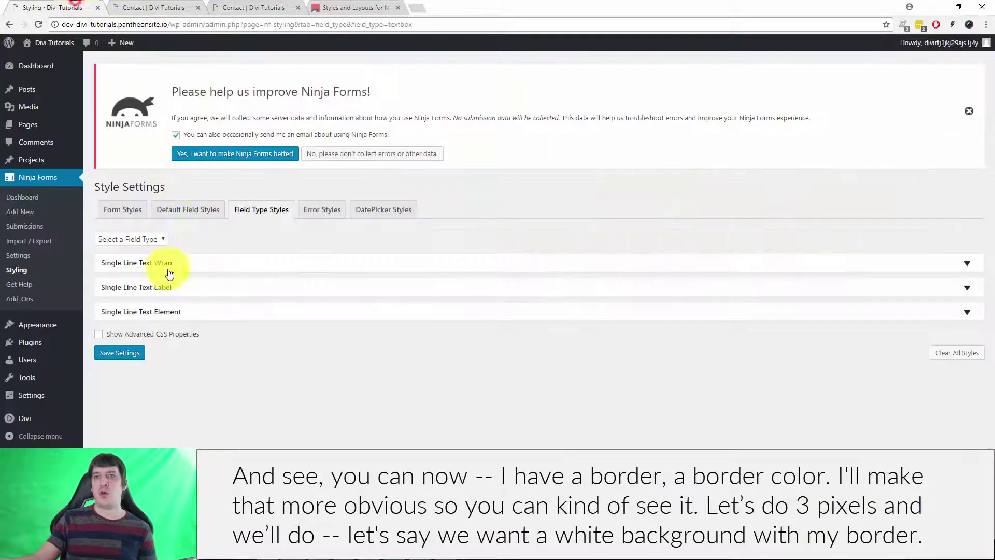
{"action": "left_click", "coordinate": [167, 314]}
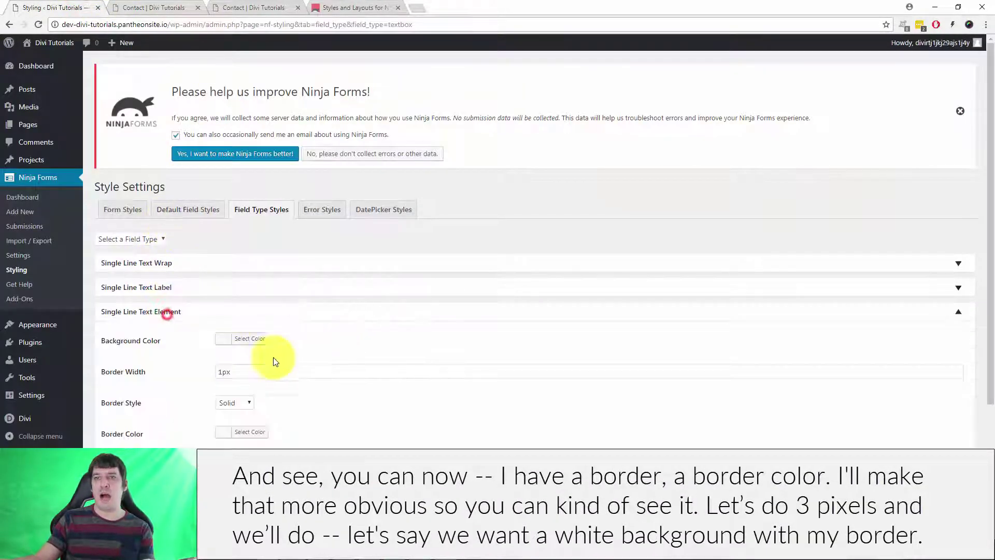
{"action": "scroll", "coordinate": [231, 373], "scroll_direction": "down", "scroll_amount": 1}
{"action": "left_click", "coordinate": [220, 321]}
{"action": "key", "text": "BackSpace"}
{"action": "type", "text": "3"}
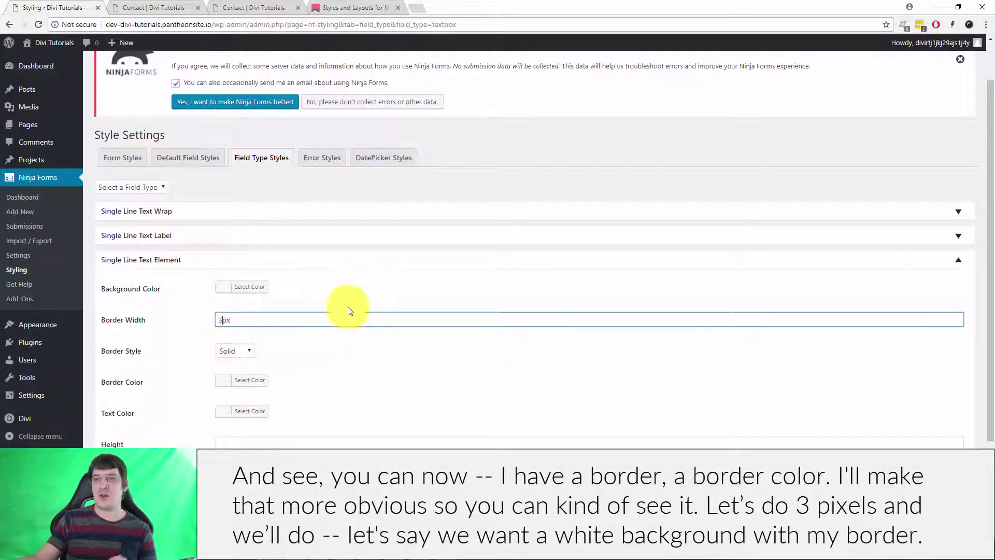
{"action": "left_click", "coordinate": [349, 305]}
Set the single line text element's background color to white (#ffffff) and save the style settings
{"action": "scroll", "coordinate": [349, 342], "scroll_direction": "down", "scroll_amount": 2}
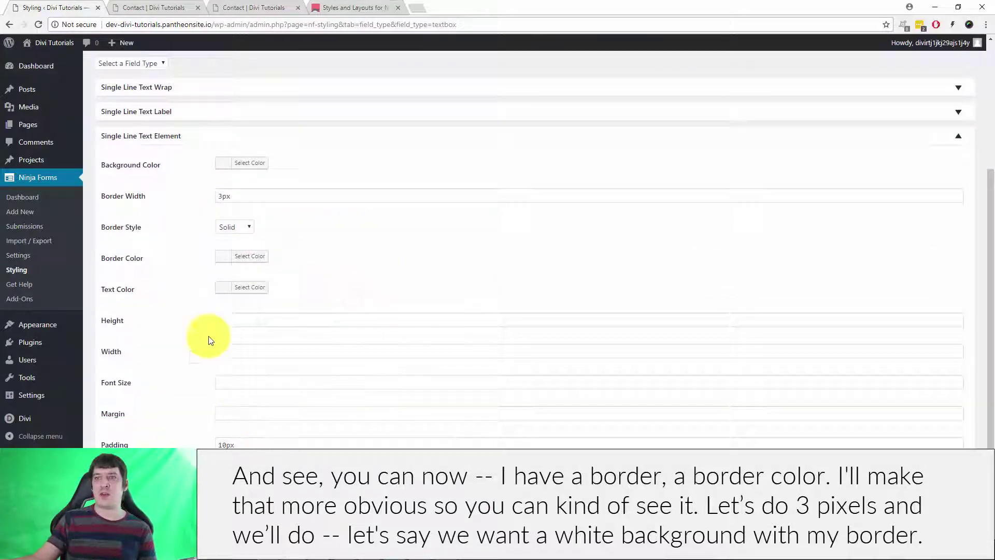
{"action": "left_click", "coordinate": [251, 166]}
{"action": "left_click", "coordinate": [237, 282]}
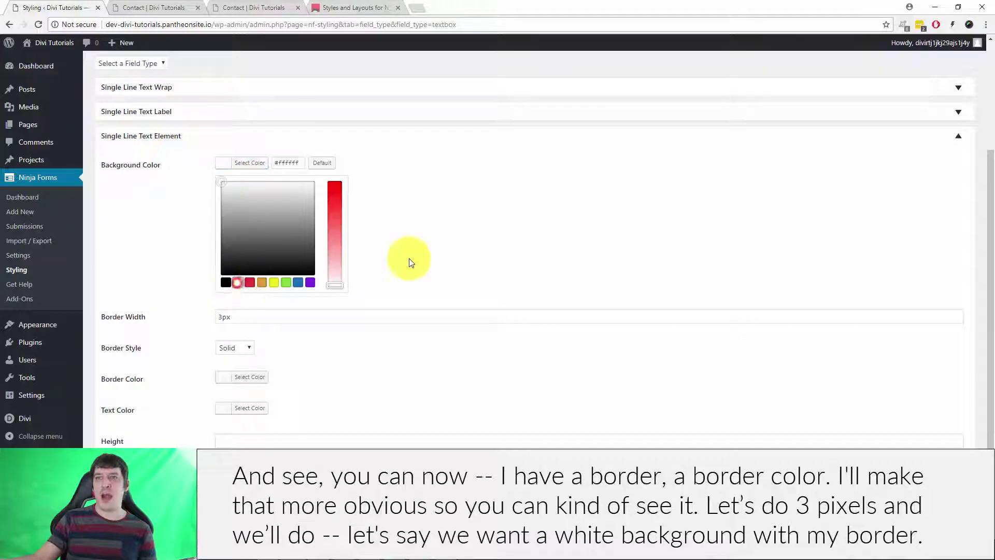
{"action": "scroll", "coordinate": [300, 403], "scroll_direction": "down", "scroll_amount": 3}
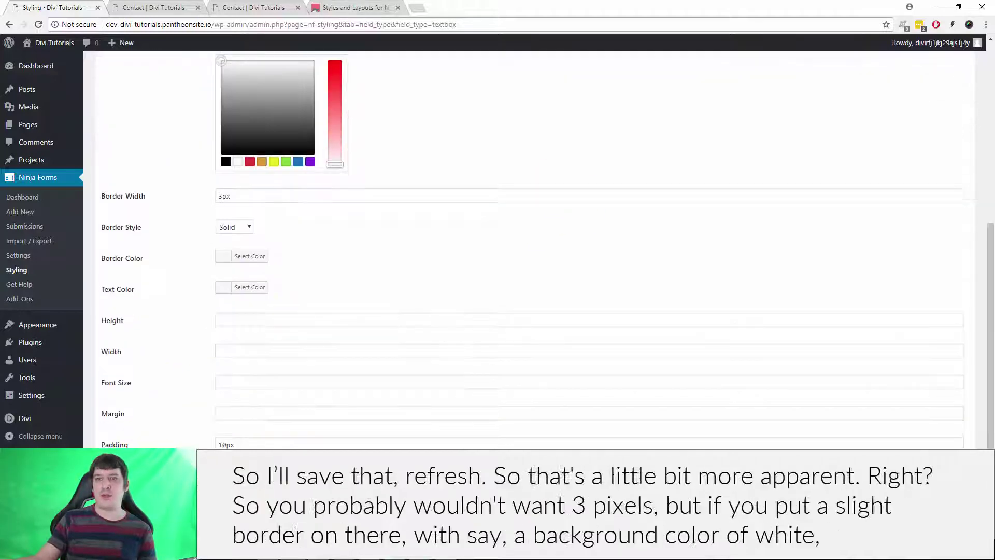
{"action": "key", "text": "F5"}
Reload the Contact page and place the cursor in the Name field to examine its border and background
{"action": "left_click", "coordinate": [150, 7]}
{"action": "key", "text": "F5"}
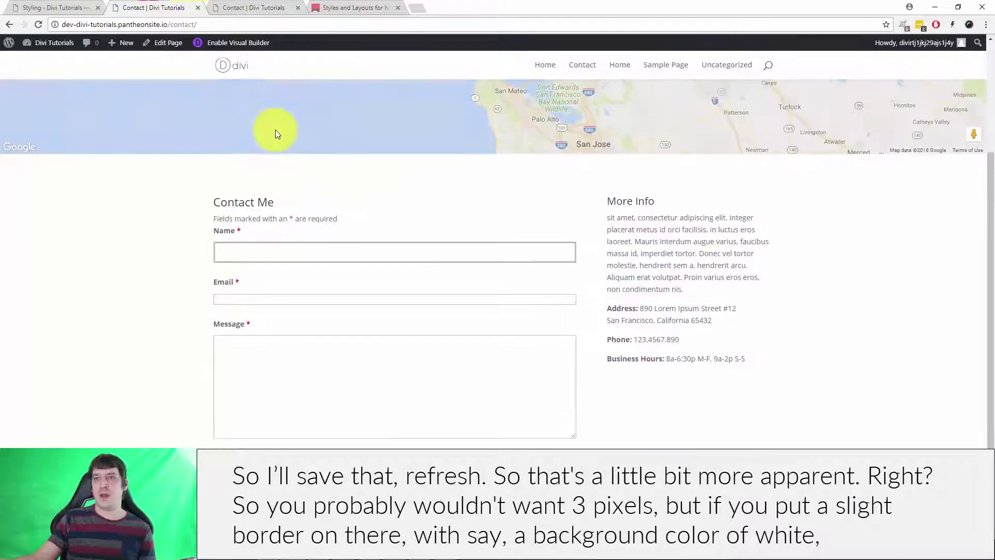
{"action": "left_click", "coordinate": [259, 250]}
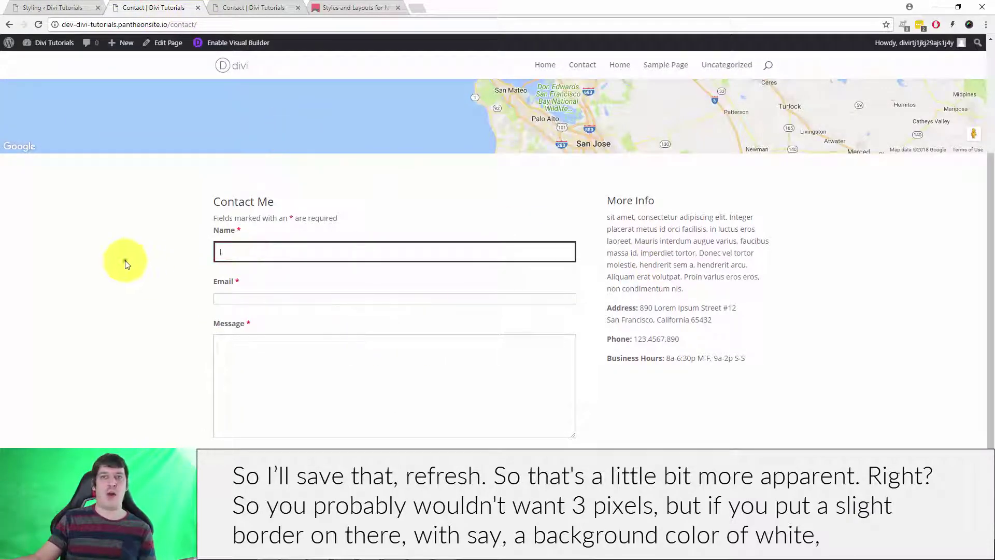
Move the focus in and out of the Name and Email fields to examine their styling, and reload the Contact page
{"action": "left_click", "coordinate": [125, 260]}
{"action": "left_click", "coordinate": [327, 247]}
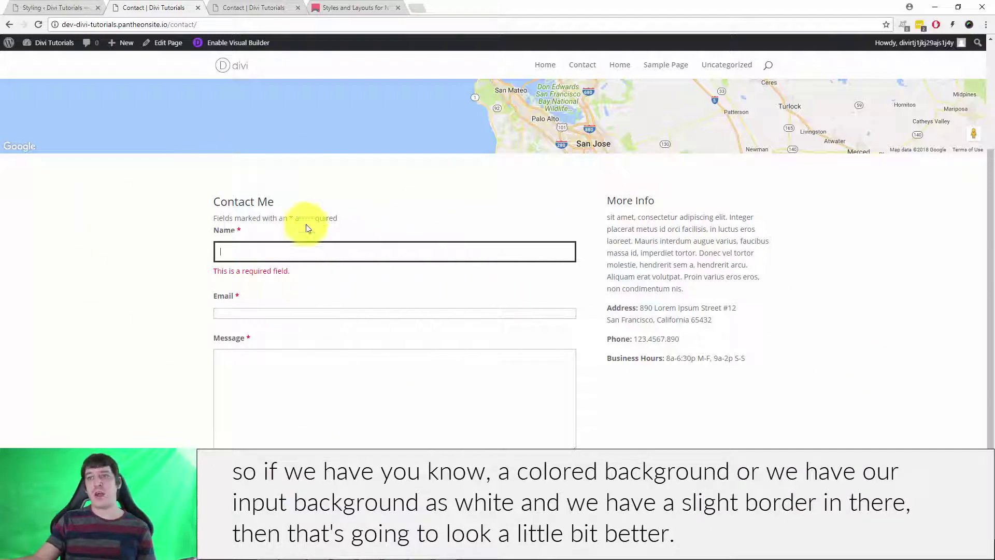
{"action": "left_click", "coordinate": [469, 203]}
{"action": "left_click", "coordinate": [127, 222]}
{"action": "left_click", "coordinate": [268, 311]}
{"action": "left_click", "coordinate": [147, 285]}
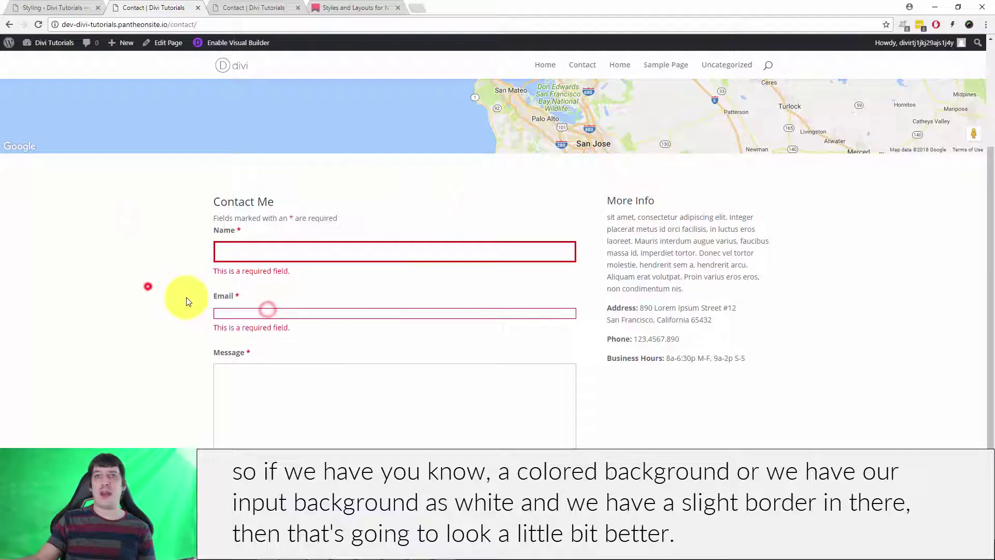
{"action": "left_click", "coordinate": [38, 24]}
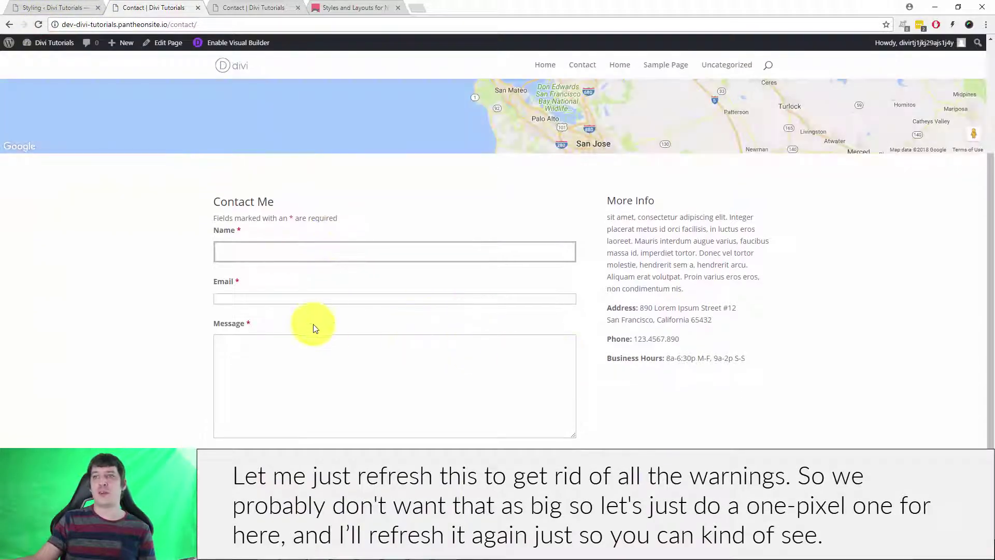
Set the single line text element's border width to 1px, save the style settings and refresh the Contact page
{"action": "left_click", "coordinate": [49, 7]}
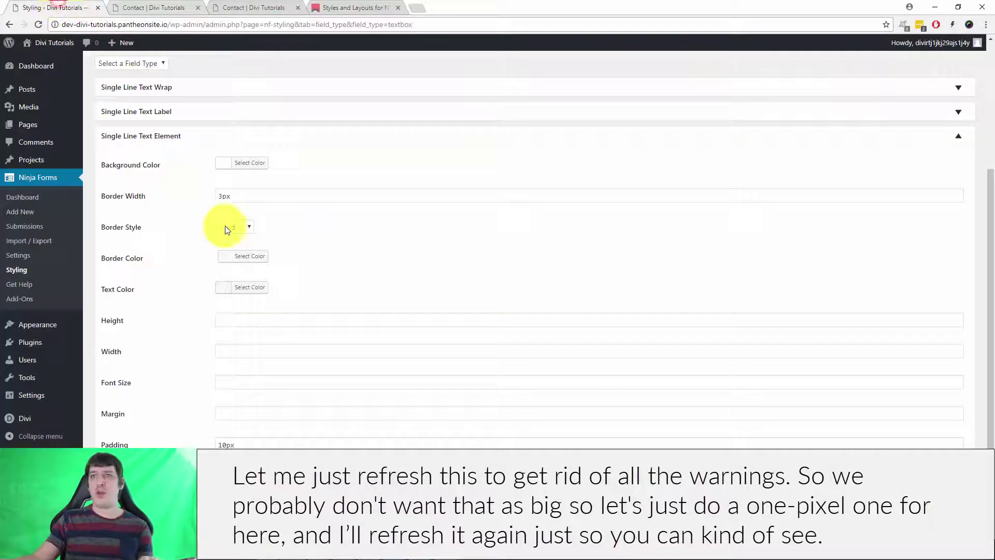
{"action": "left_click", "coordinate": [222, 195]}
{"action": "type", "text": "1px"}
{"action": "key", "text": "Return"}
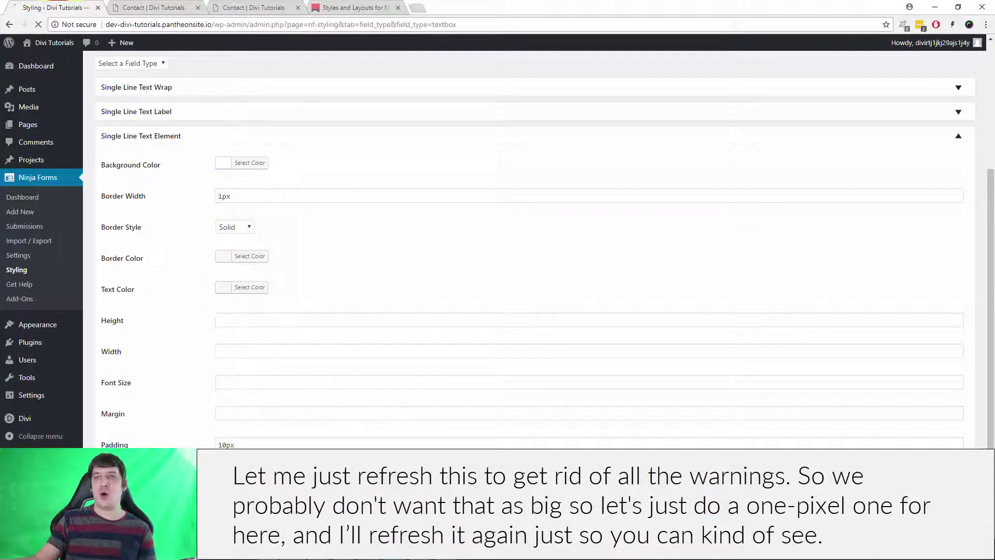
{"action": "left_click", "coordinate": [150, 8]}
{"action": "key", "text": "F5"}
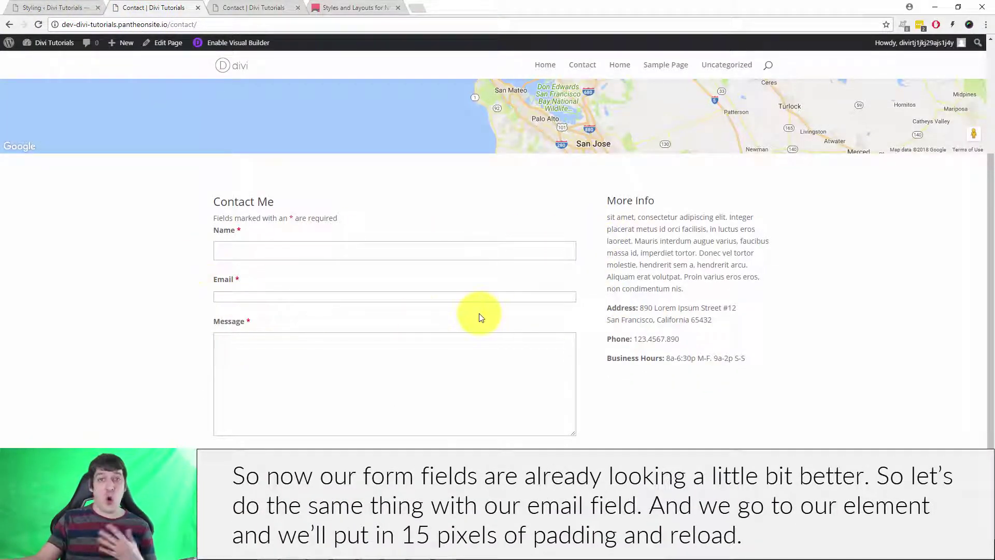
Choose the Email field type in the Ninja Forms style settings and expand its Email Element options
{"action": "left_click", "coordinate": [254, 8]}
{"action": "left_click", "coordinate": [151, 8]}
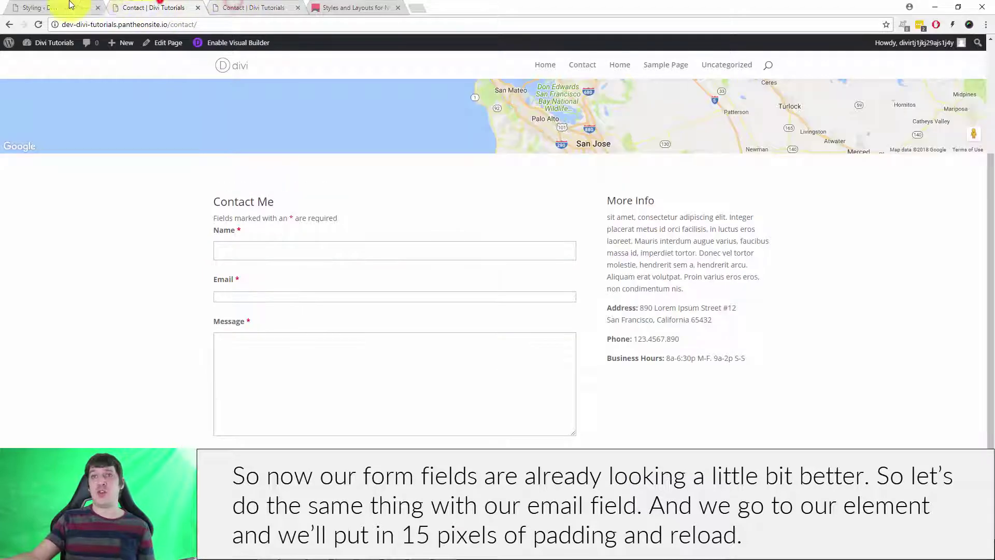
{"action": "left_click", "coordinate": [52, 8]}
{"action": "left_click", "coordinate": [146, 236]}
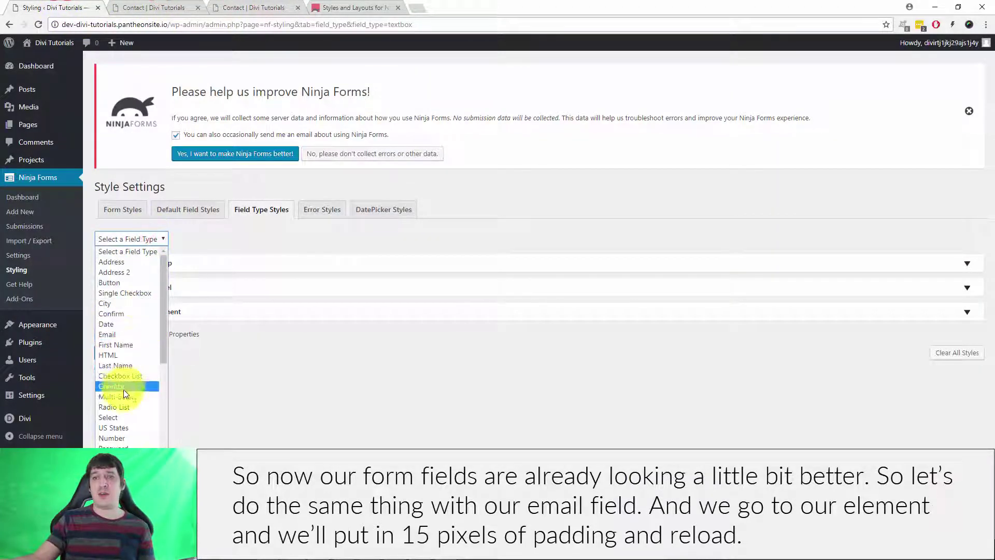
{"action": "left_click", "coordinate": [123, 335]}
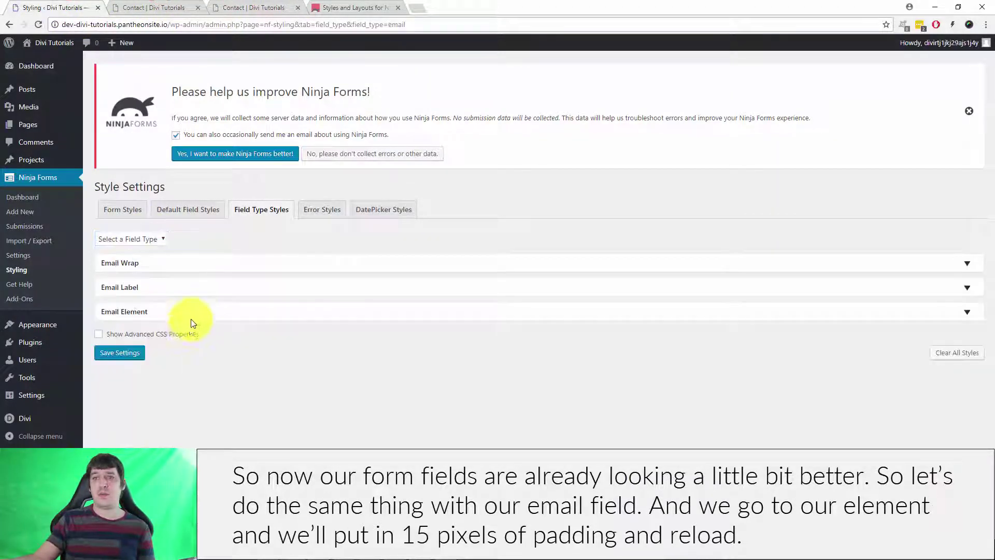
{"action": "left_click", "coordinate": [191, 311]}
{"action": "scroll", "coordinate": [311, 344], "scroll_direction": "down", "scroll_amount": 3}
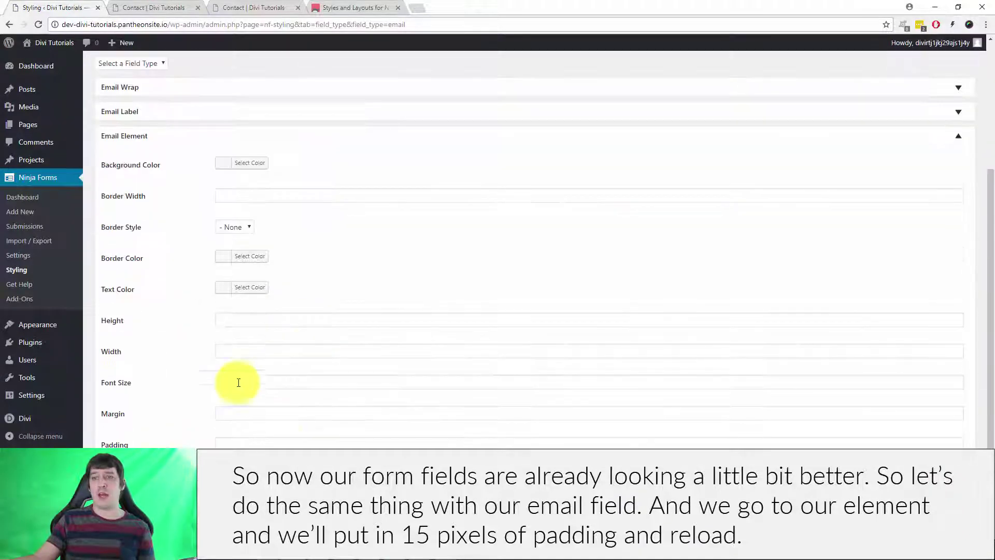
Set the email element's padding to 15px, save the style settings and reload the Contact page
{"action": "left_click", "coordinate": [255, 441]}
{"action": "type", "text": "15"}
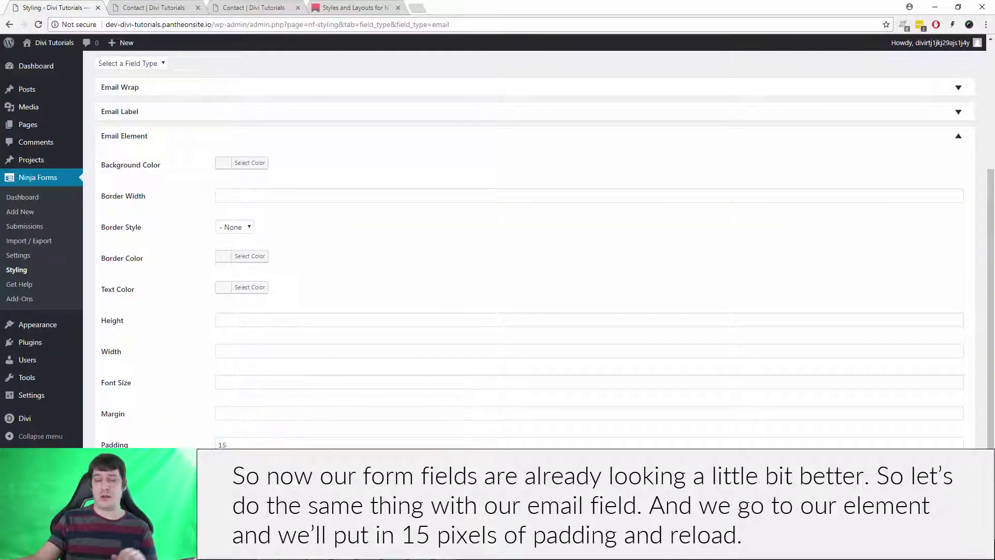
{"action": "type", "text": "px"}
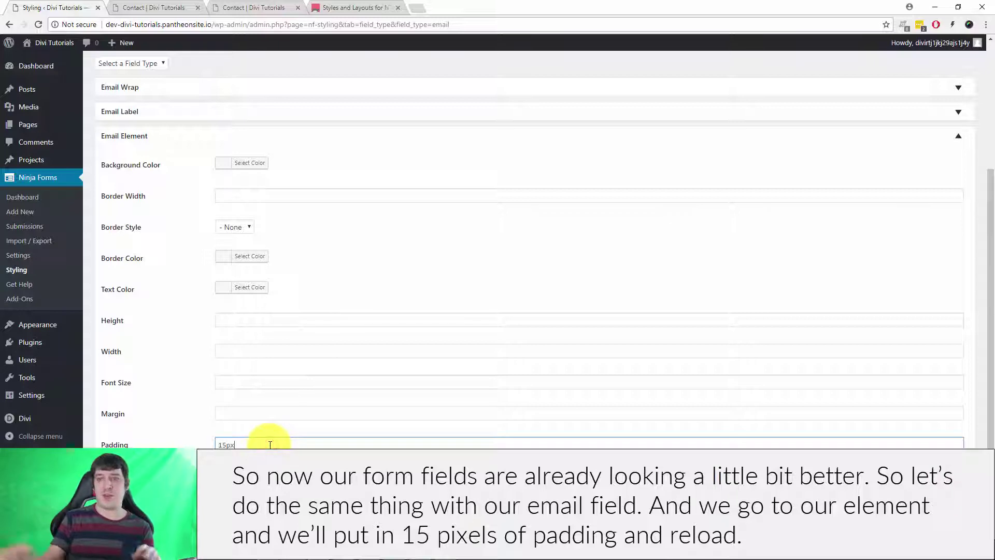
{"action": "key", "text": "Return"}
{"action": "left_click", "coordinate": [173, 7]}
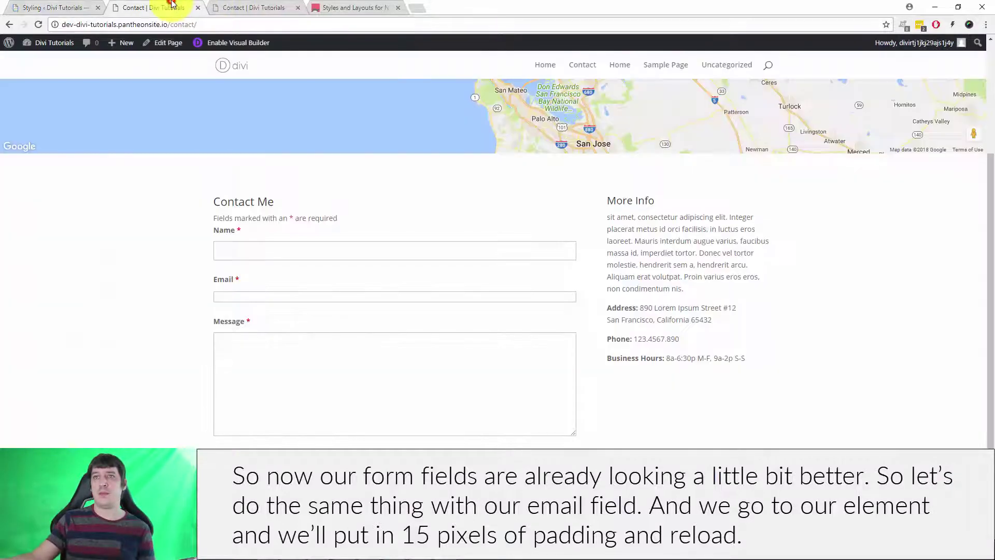
{"action": "right_click", "coordinate": [182, 9]}
{"action": "left_click", "coordinate": [194, 35]}
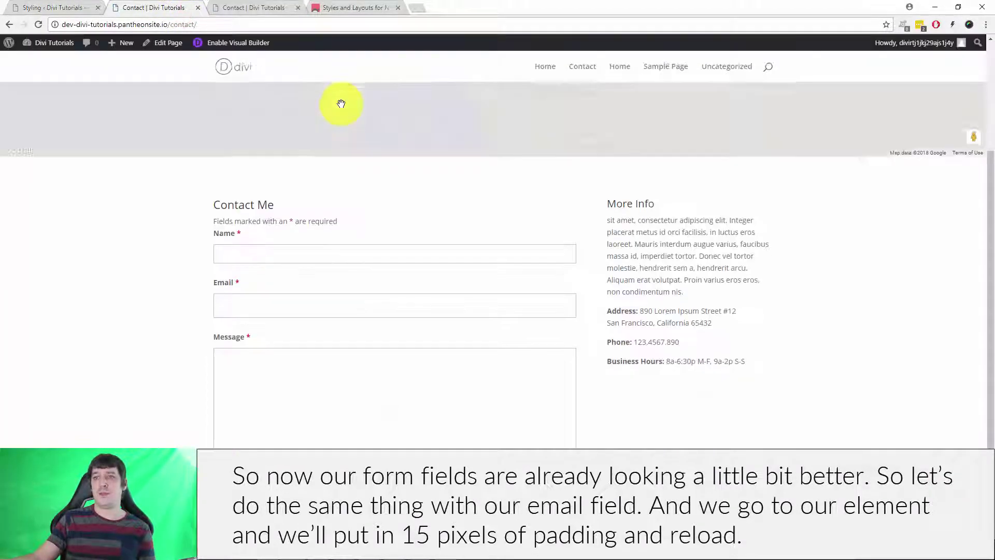
Focus the Name, Email and Message fields in turn to examine their padding and required-field styling on the Contact page
{"action": "left_click", "coordinate": [241, 293]}
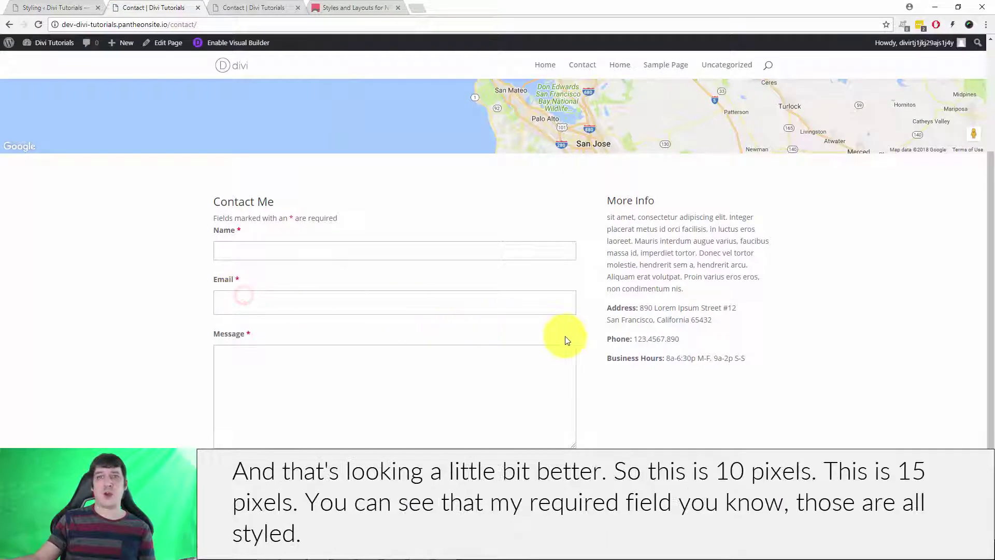
{"action": "left_click", "coordinate": [275, 253]}
{"action": "left_click", "coordinate": [291, 297]}
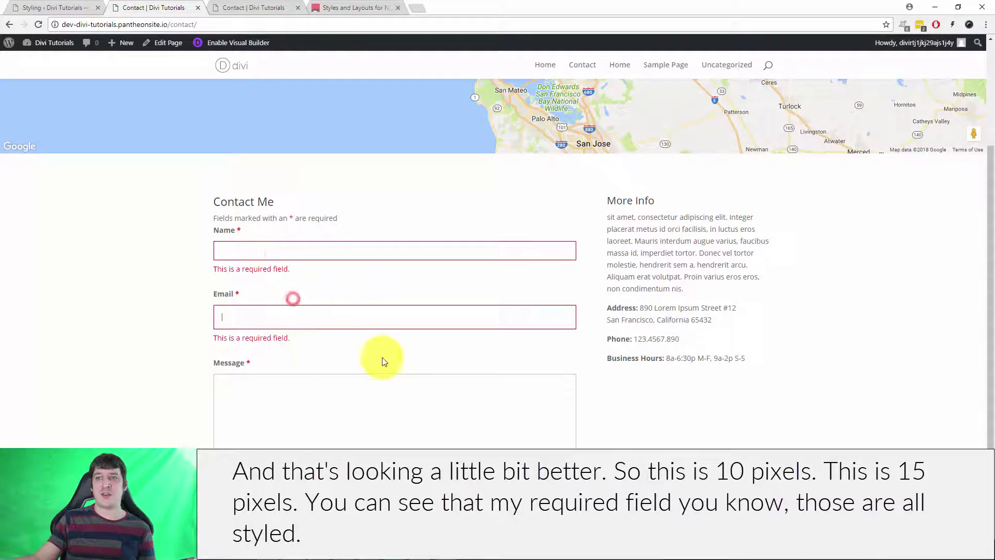
{"action": "left_click", "coordinate": [110, 336]}
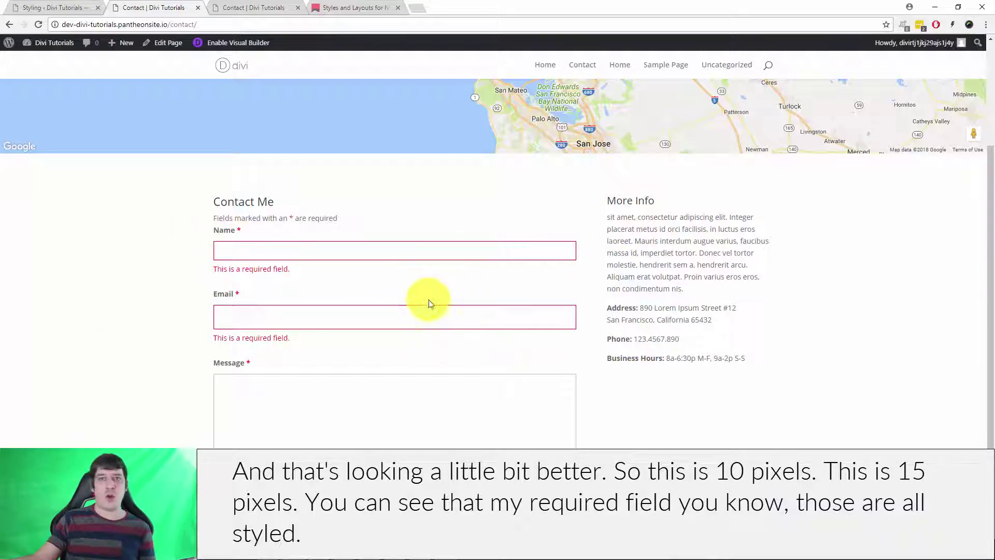
{"action": "left_click", "coordinate": [371, 425]}
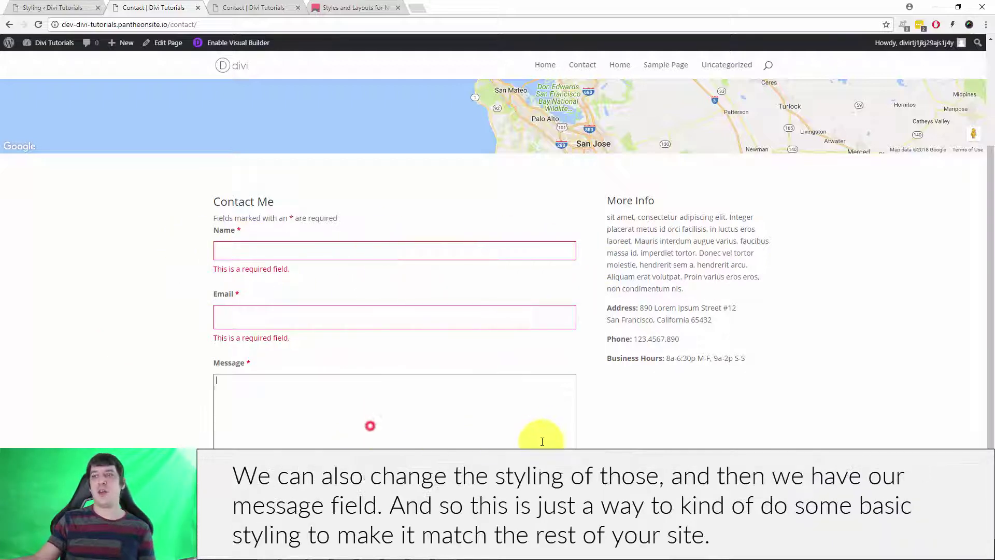
{"action": "left_click", "coordinate": [57, 8]}
{"action": "left_click", "coordinate": [133, 7]}
{"action": "scroll", "coordinate": [144, 300], "scroll_direction": "down", "scroll_amount": 1}
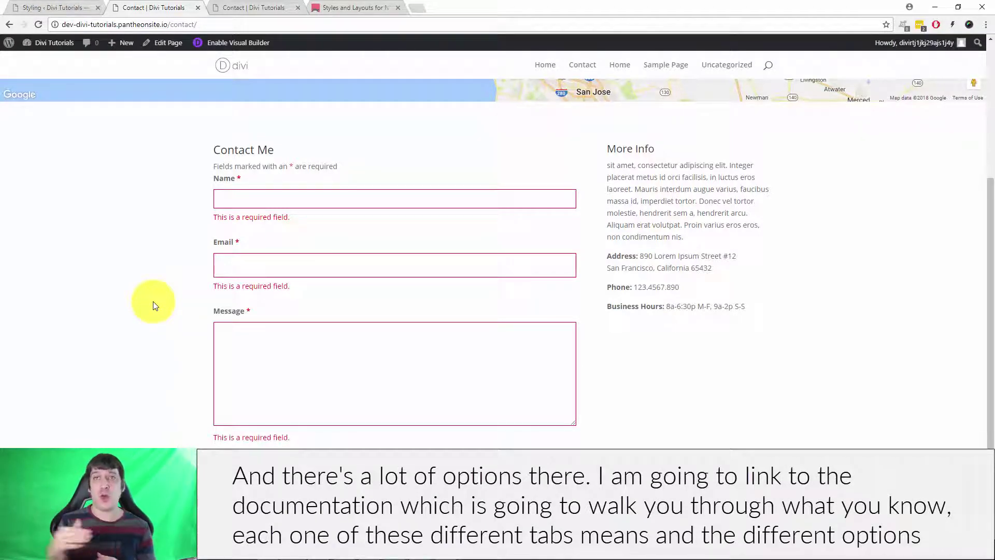
Open the Field Type Styles in the Ninja Forms style settings
{"action": "left_click", "coordinate": [55, 7]}
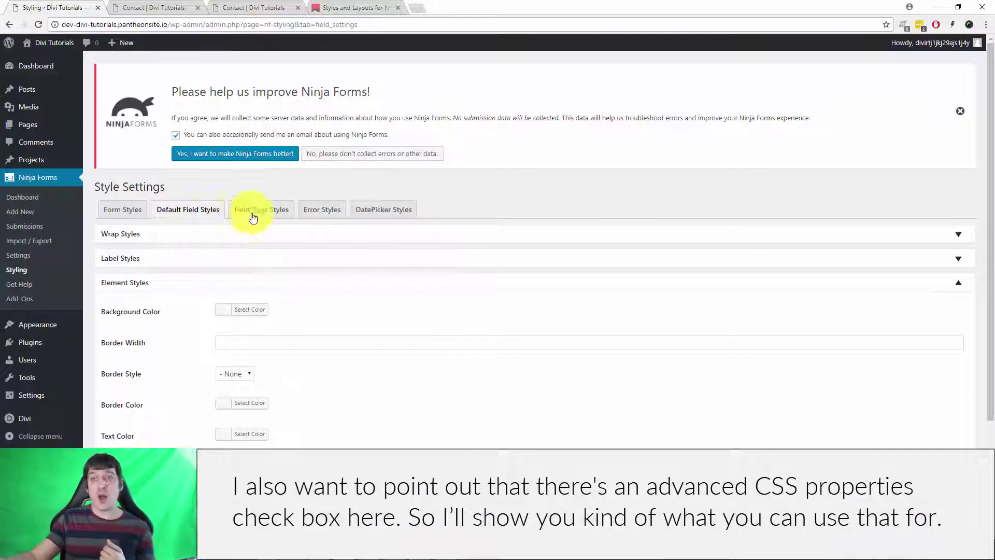
{"action": "scroll", "coordinate": [660, 232], "scroll_direction": "down", "scroll_amount": 3}
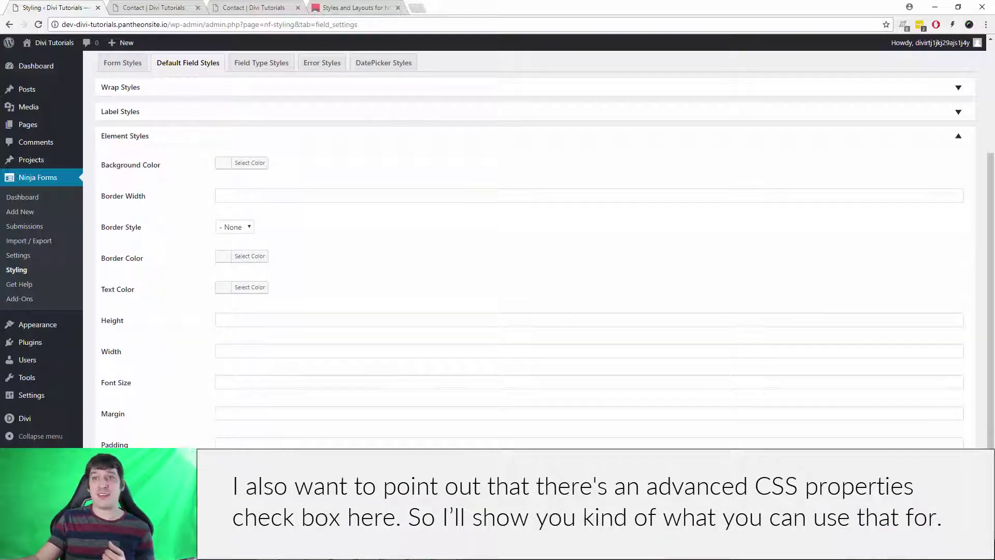
{"action": "scroll", "coordinate": [402, 229], "scroll_direction": "up", "scroll_amount": 3}
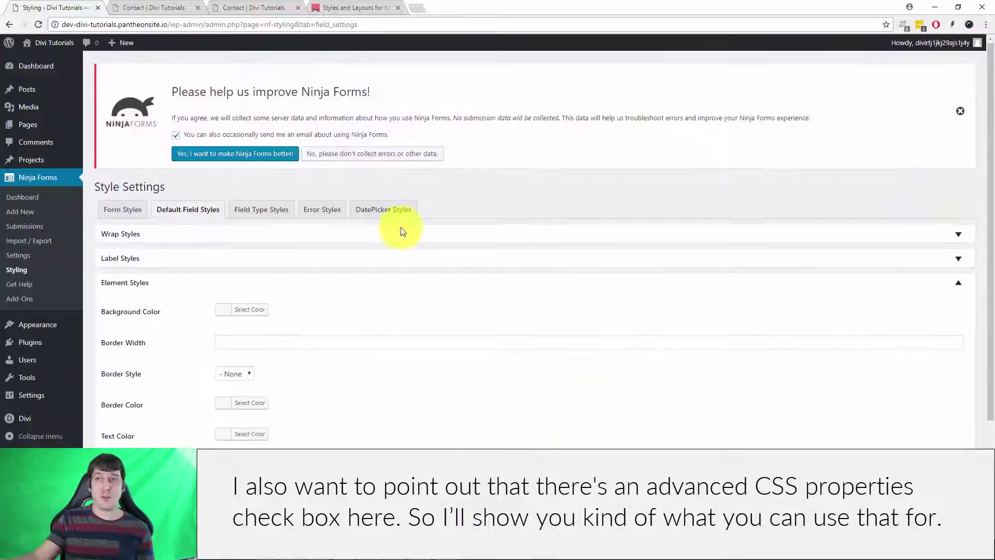
{"action": "left_click", "coordinate": [256, 210]}
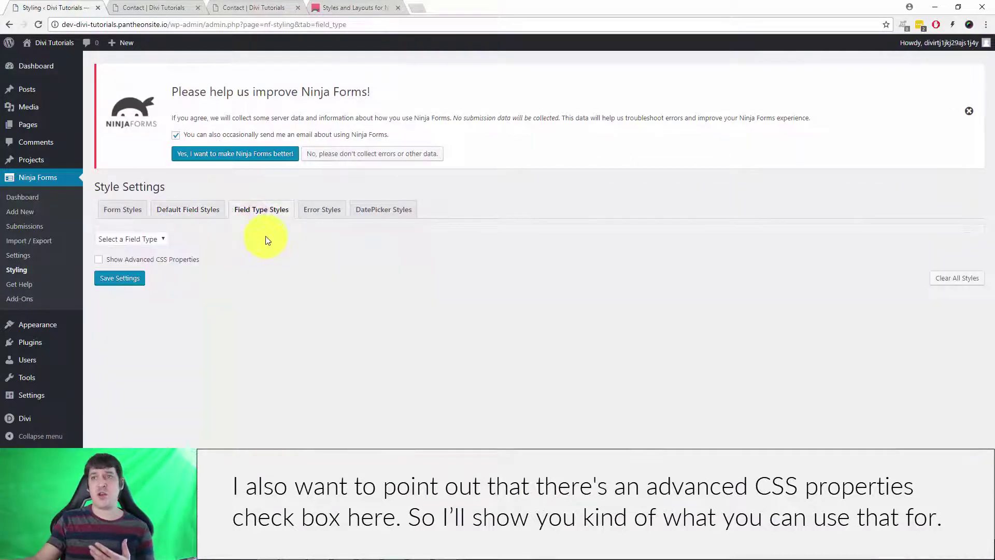
{"action": "left_click", "coordinate": [192, 11]}
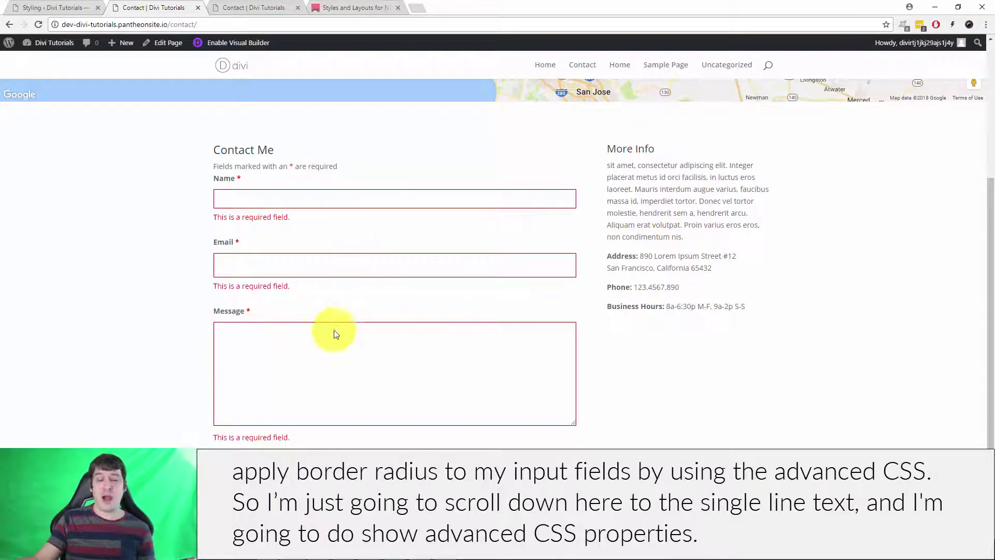
{"action": "left_click", "coordinate": [54, 7]}
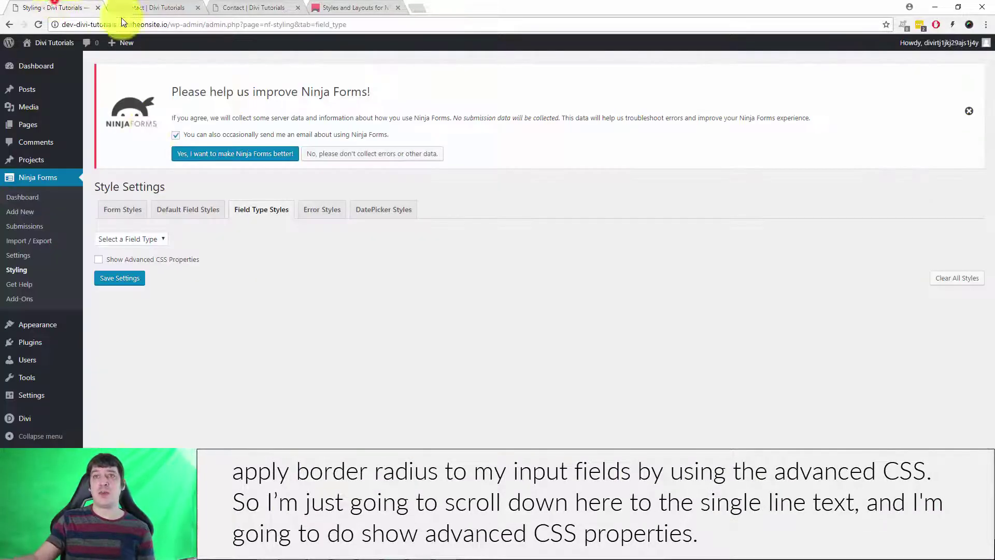
Choose the Single Line Text field type, enable Show Advanced CSS Properties and save the settings
{"action": "left_click", "coordinate": [137, 241]}
{"action": "scroll", "coordinate": [133, 322], "scroll_direction": "down", "scroll_amount": 6}
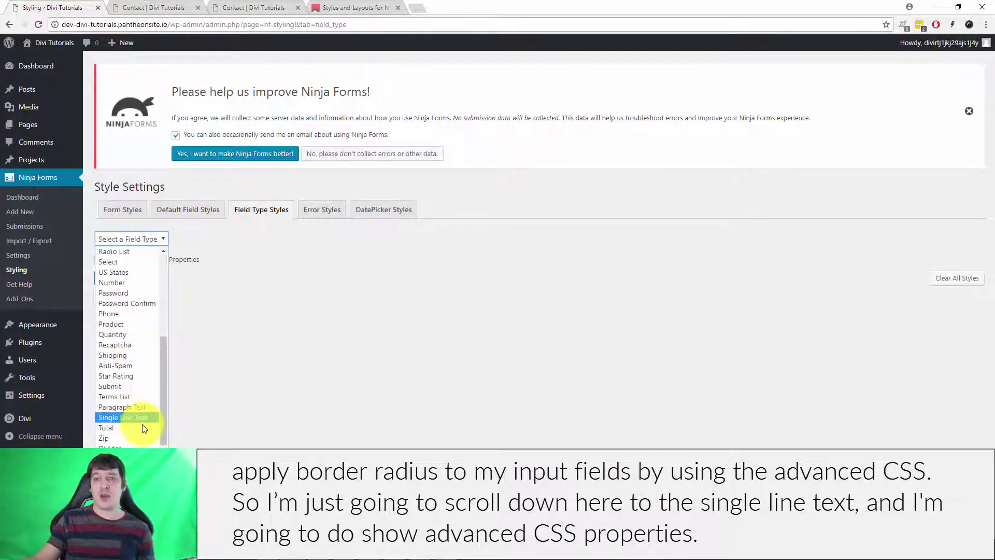
{"action": "left_click", "coordinate": [143, 423]}
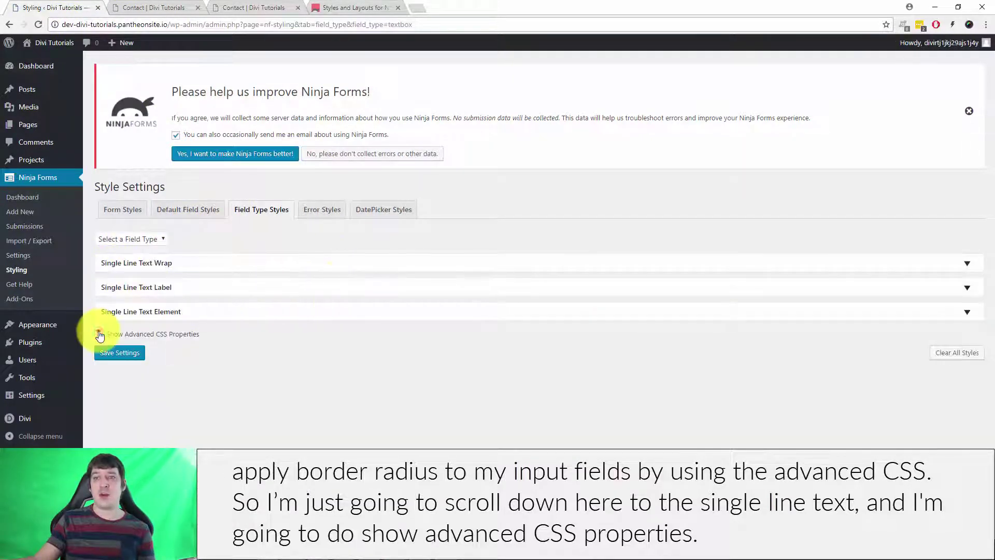
{"action": "left_click", "coordinate": [99, 335]}
{"action": "left_click", "coordinate": [125, 353]}
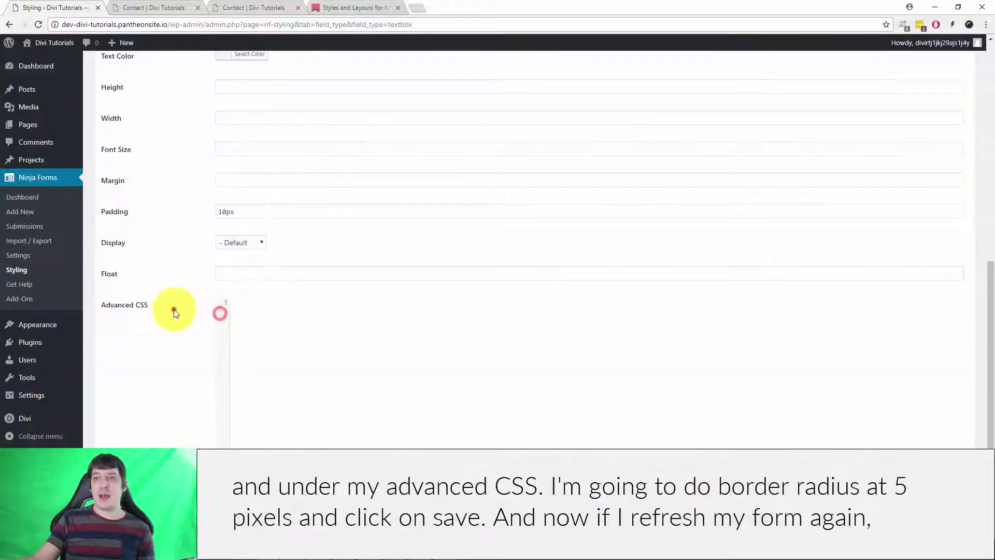
Enter border-radius: 5px; as the single line text element's advanced CSS, save and reload the Contact page
{"action": "left_click", "coordinate": [248, 310]}
{"action": "type", "text": "border-rad"}
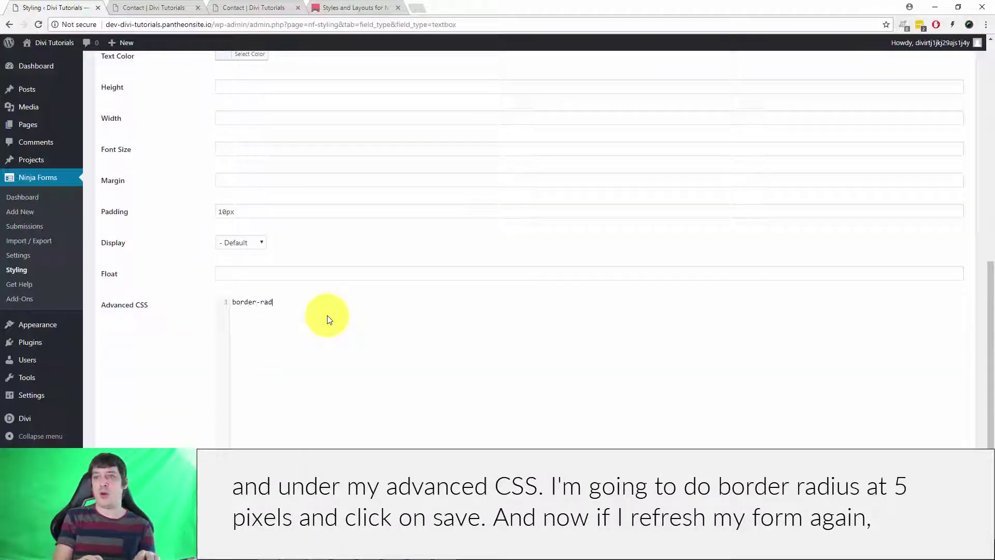
{"action": "type", "text": "ius: 5px;"}
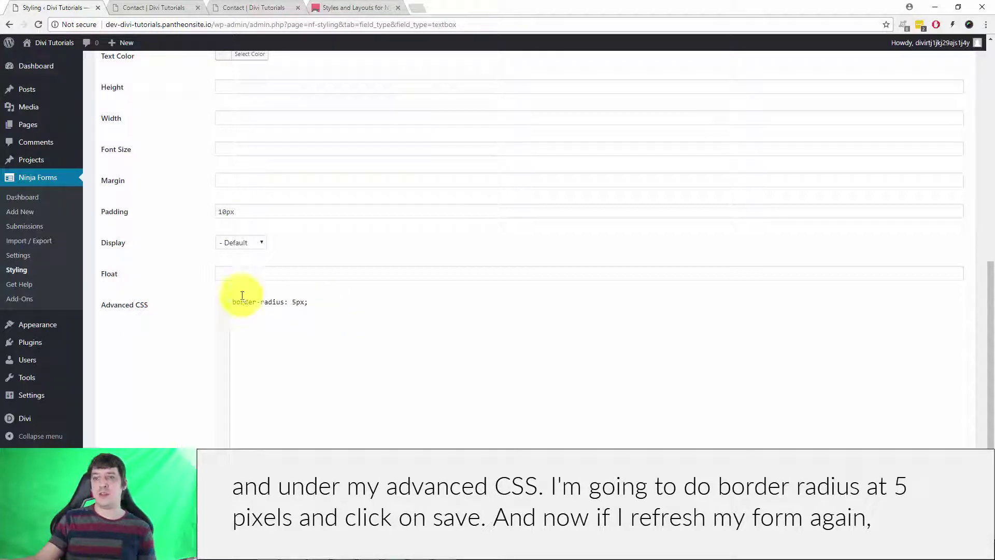
{"action": "left_click", "coordinate": [167, 6]}
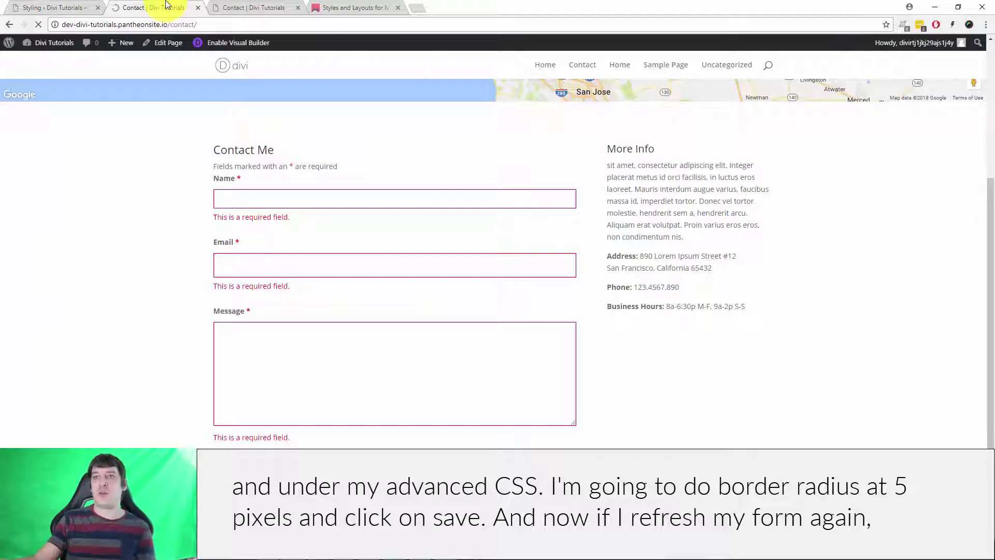
{"action": "key", "text": "F5"}
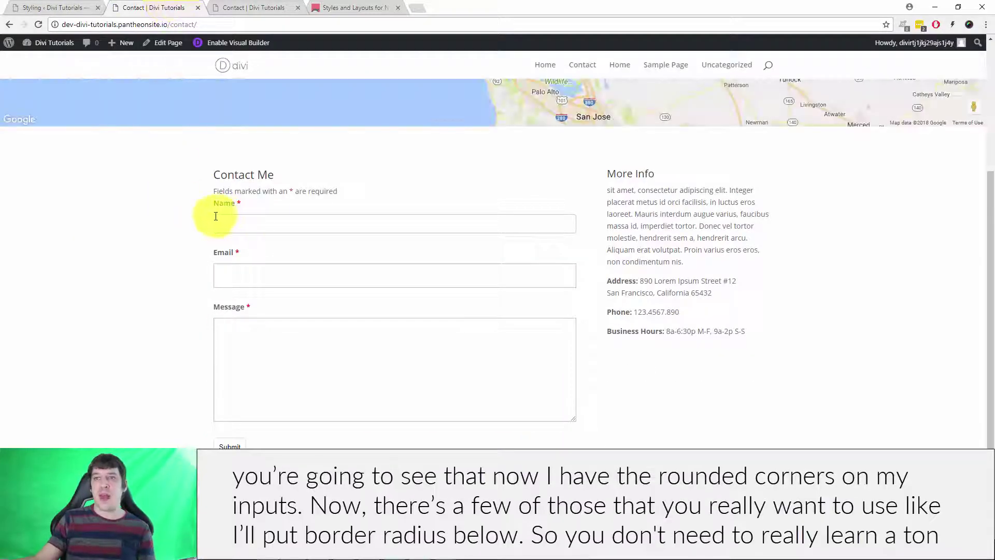